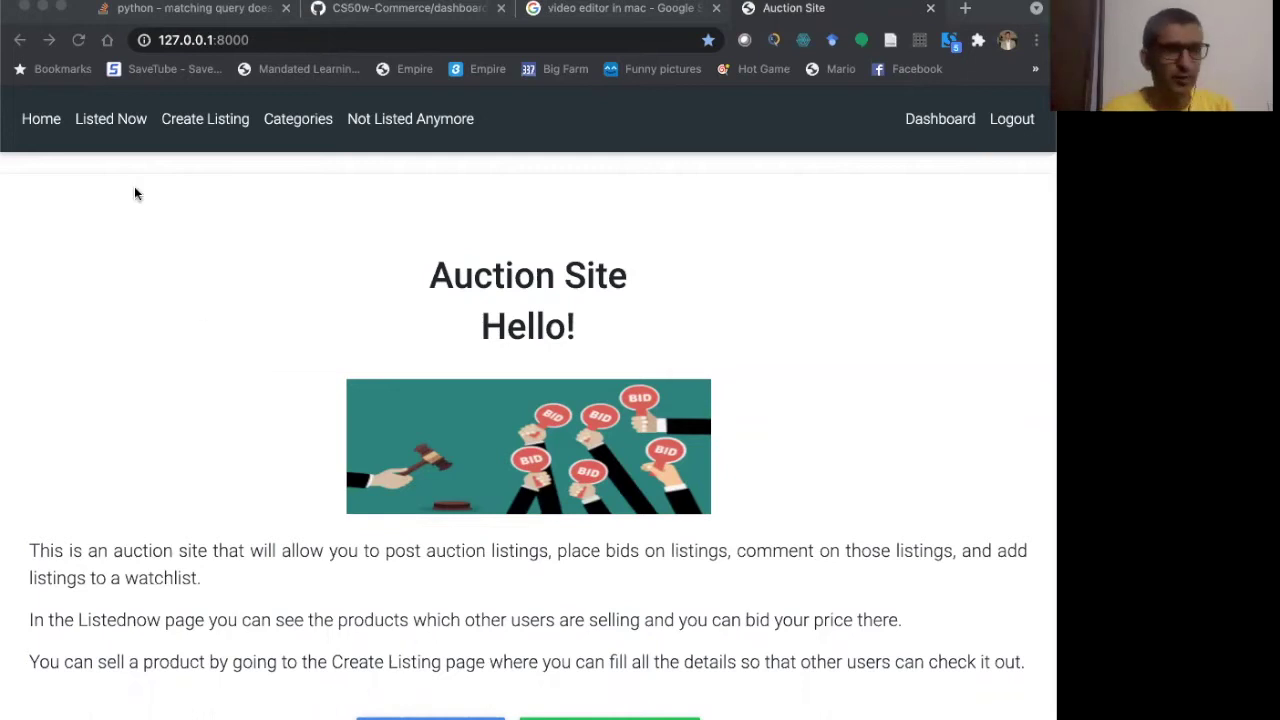
- Bring the Chrome window showing the Auction Site home page into focus
left_click(110, 123)
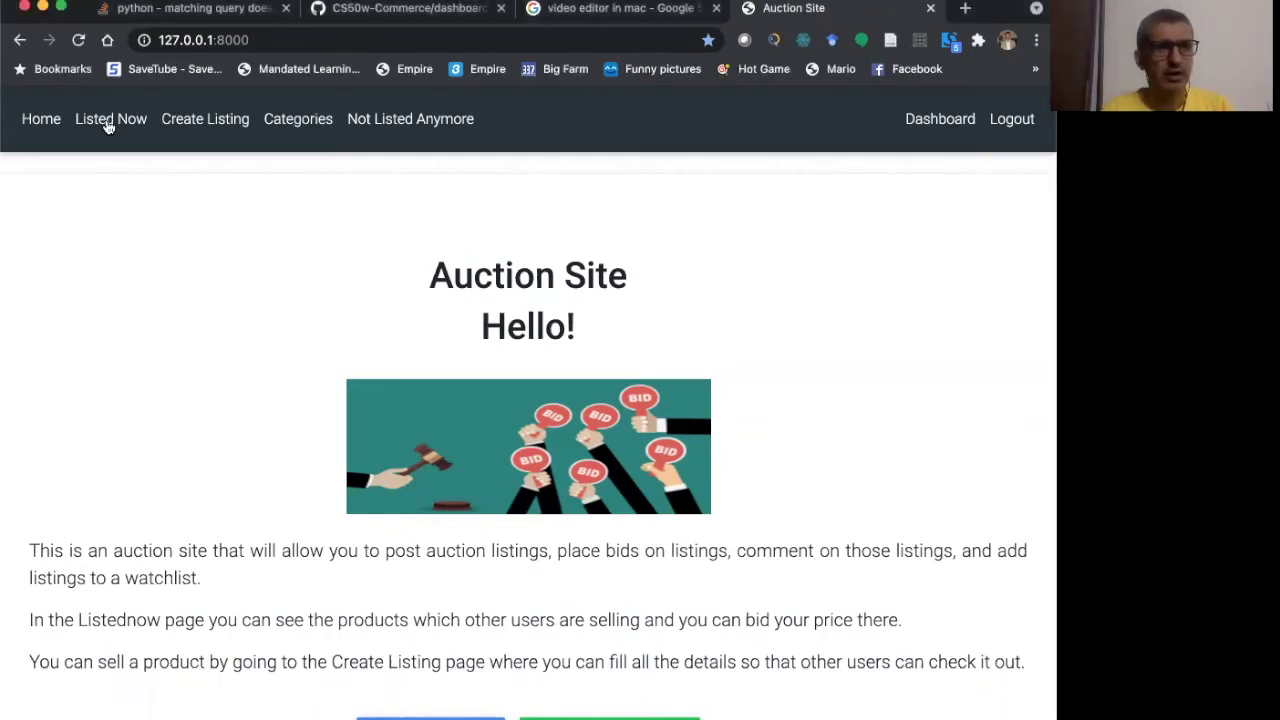
- Open Listed Now and scroll through the cards, including Death on the River and Good Daughter
left_click(107, 125)
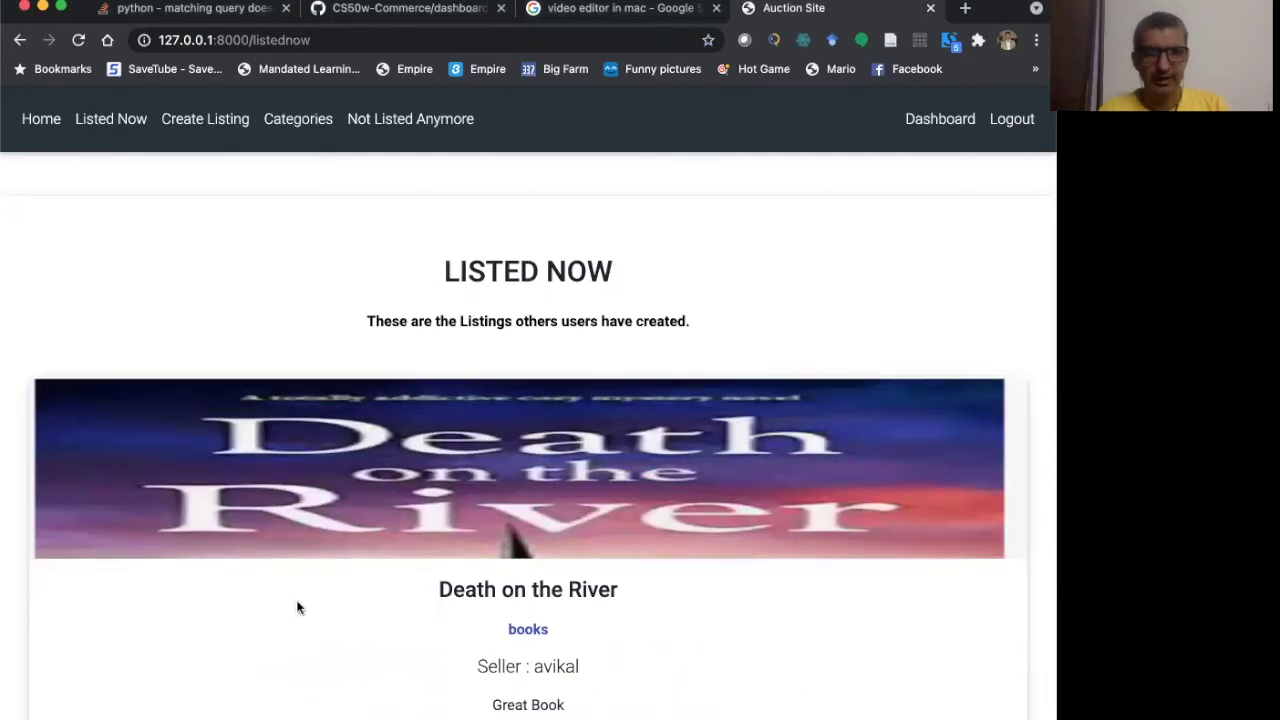
scroll(297, 607, "down", 10)
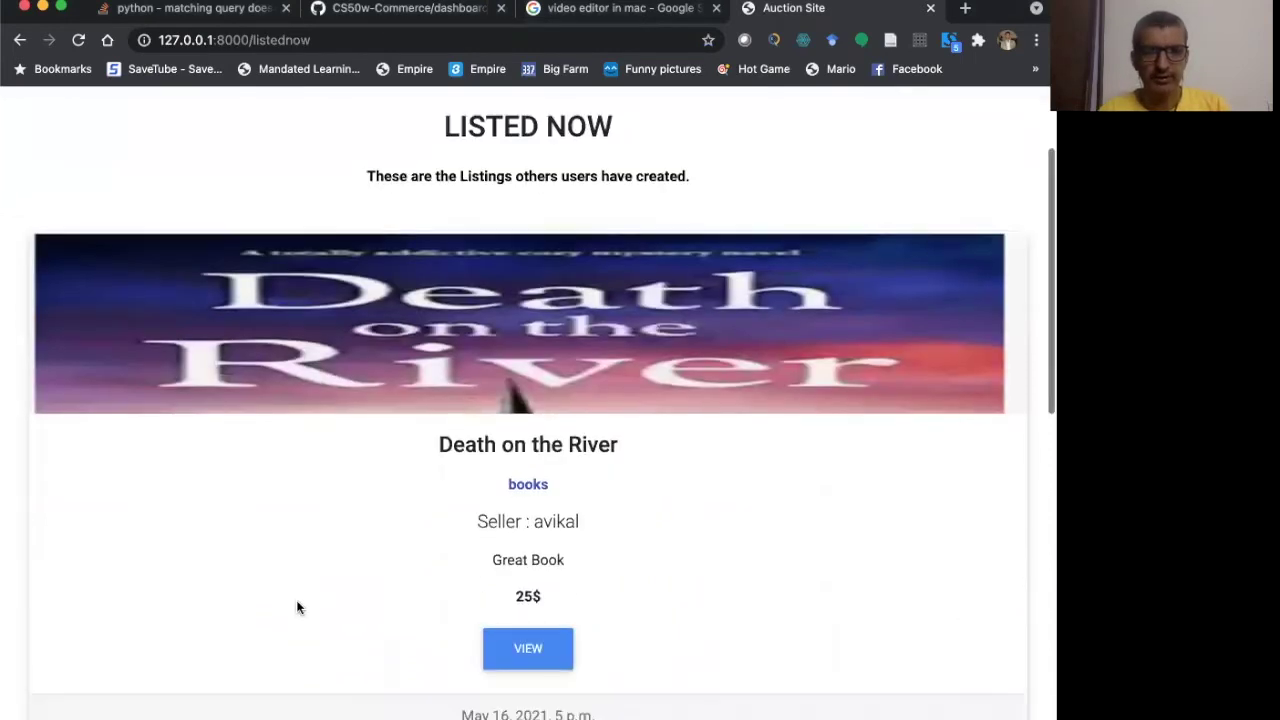
scroll(297, 607, "down", 5)
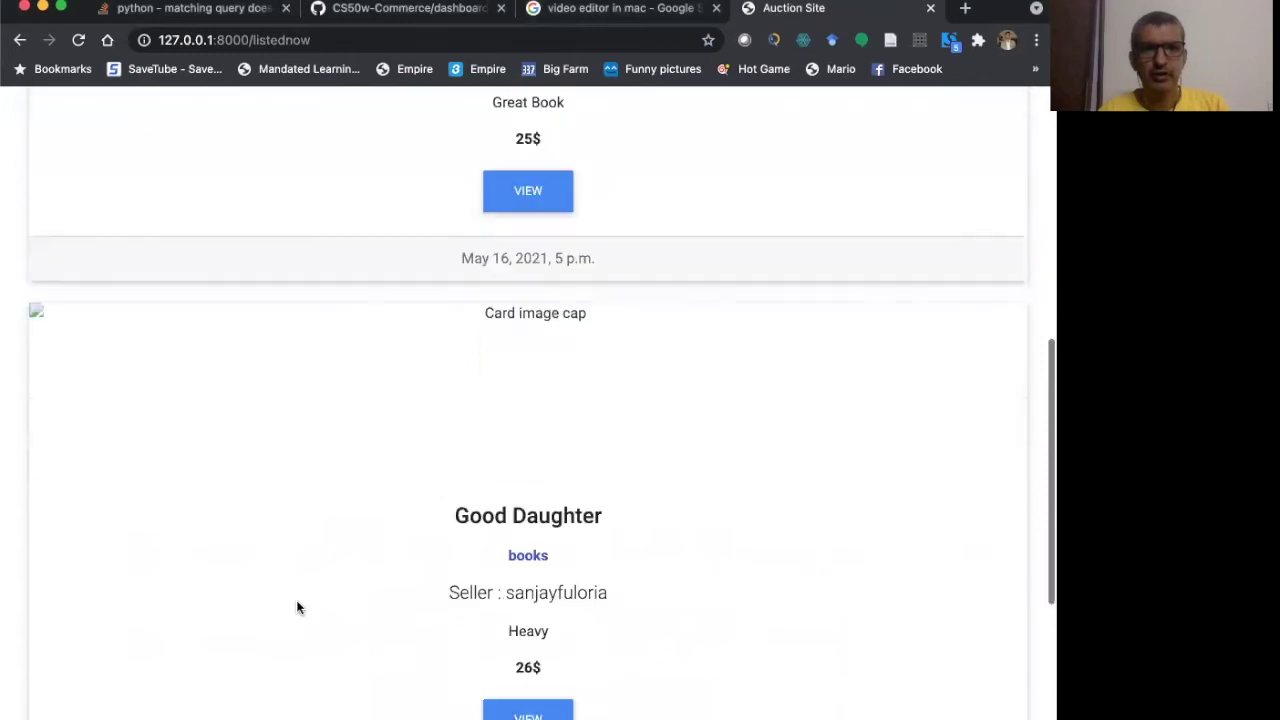
scroll(380, 520, "up", 15)
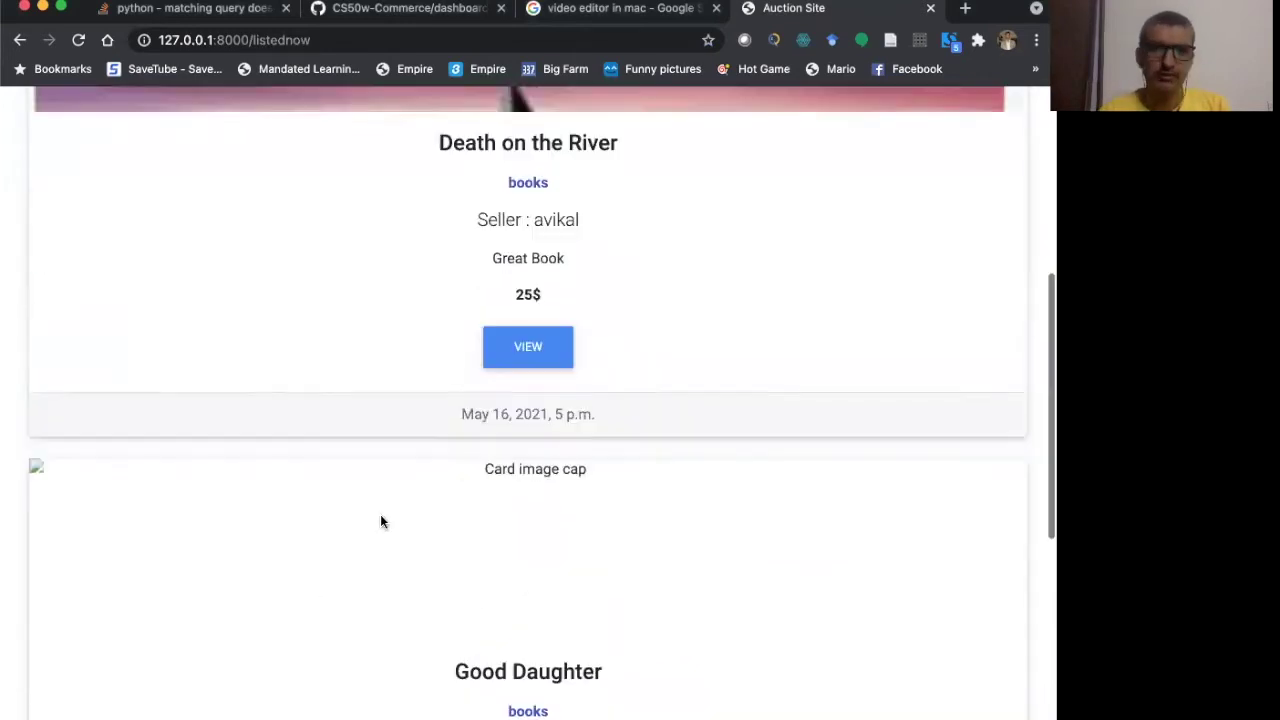
scroll(433, 521, "down", 6)
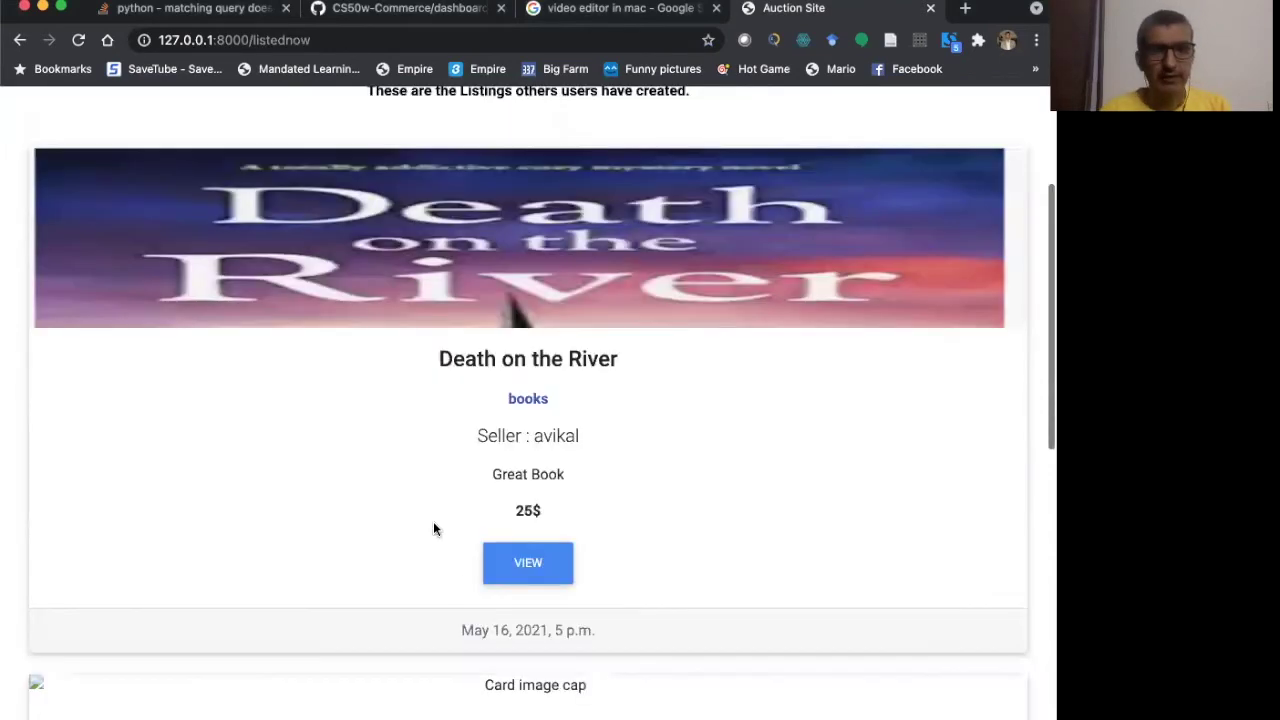
- Open the Death on the River listing and scroll down to its bid form
left_click(533, 488)
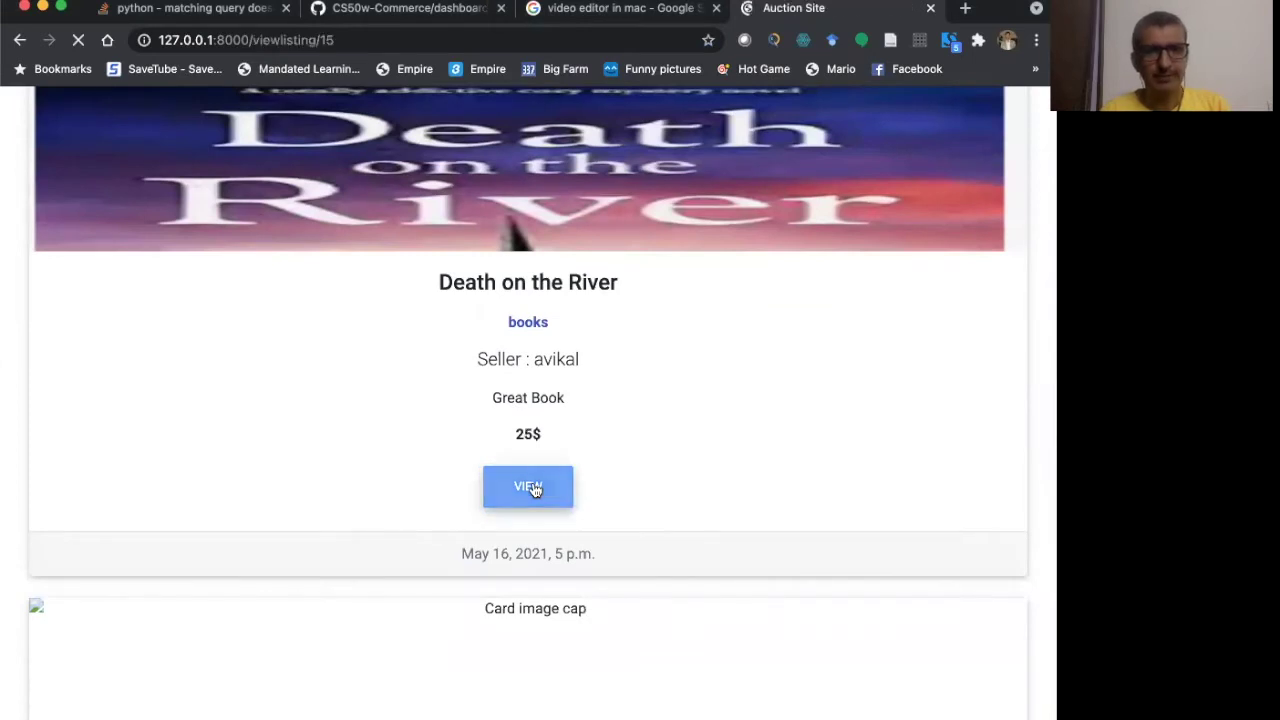
scroll(535, 490, "down", 4)
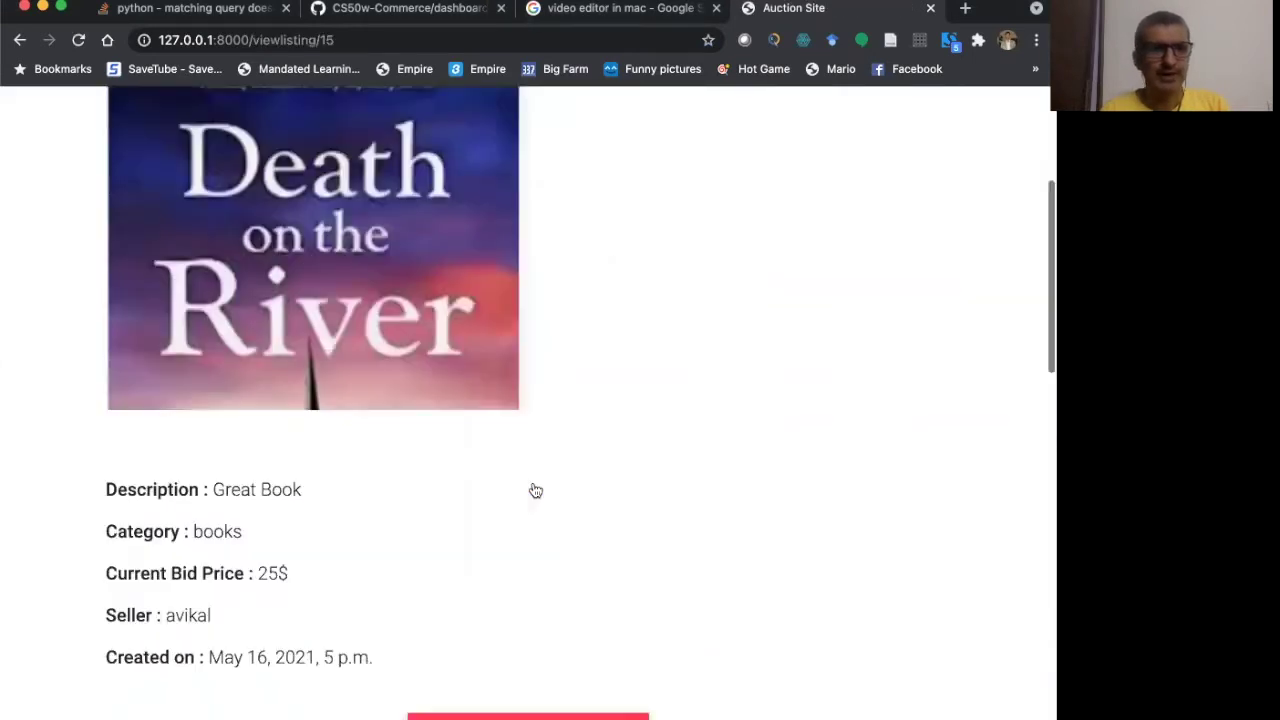
scroll(330, 506, "down", 2)
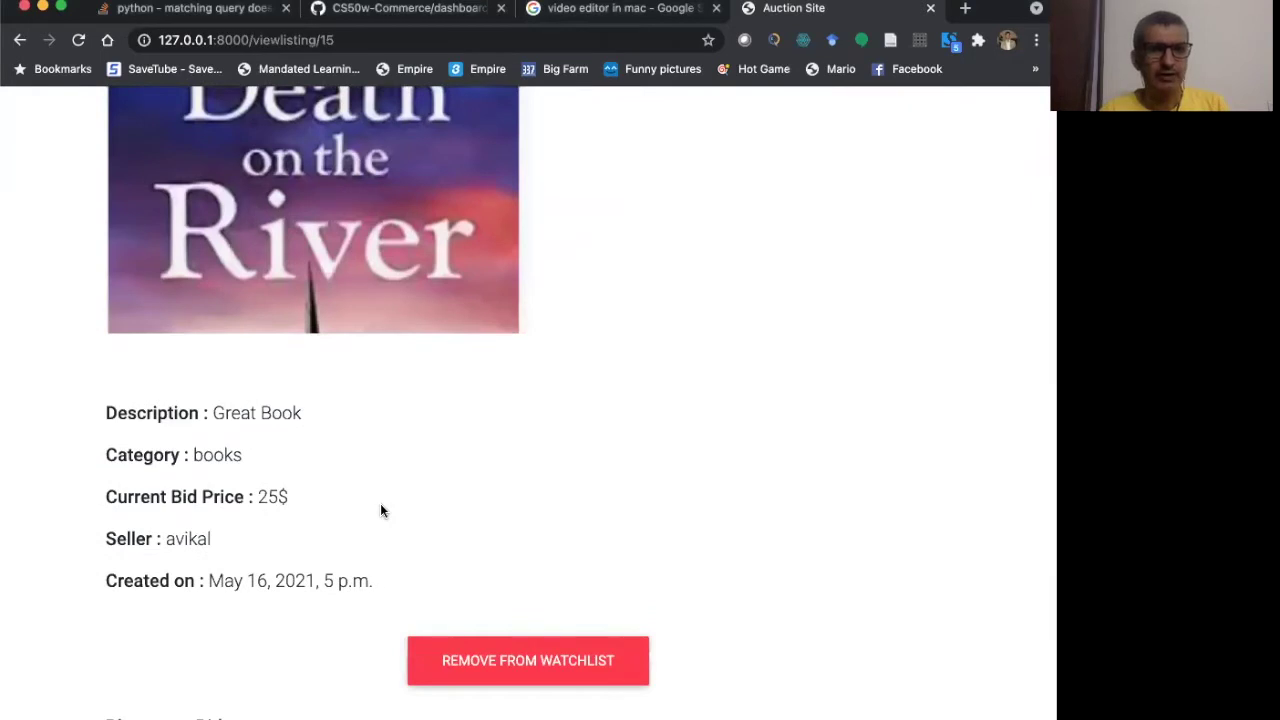
scroll(257, 562, "down", 4)
- Place a bid of 26 on Death on the River
left_click(217, 563)
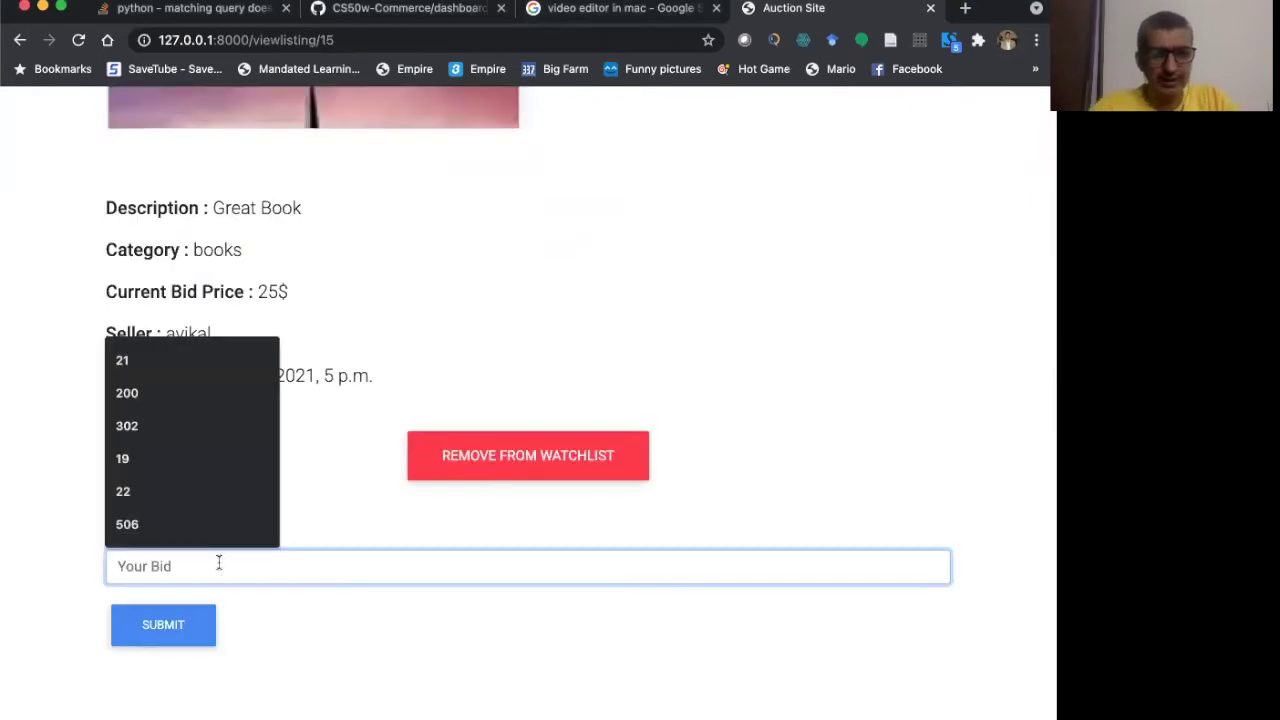
type("26")
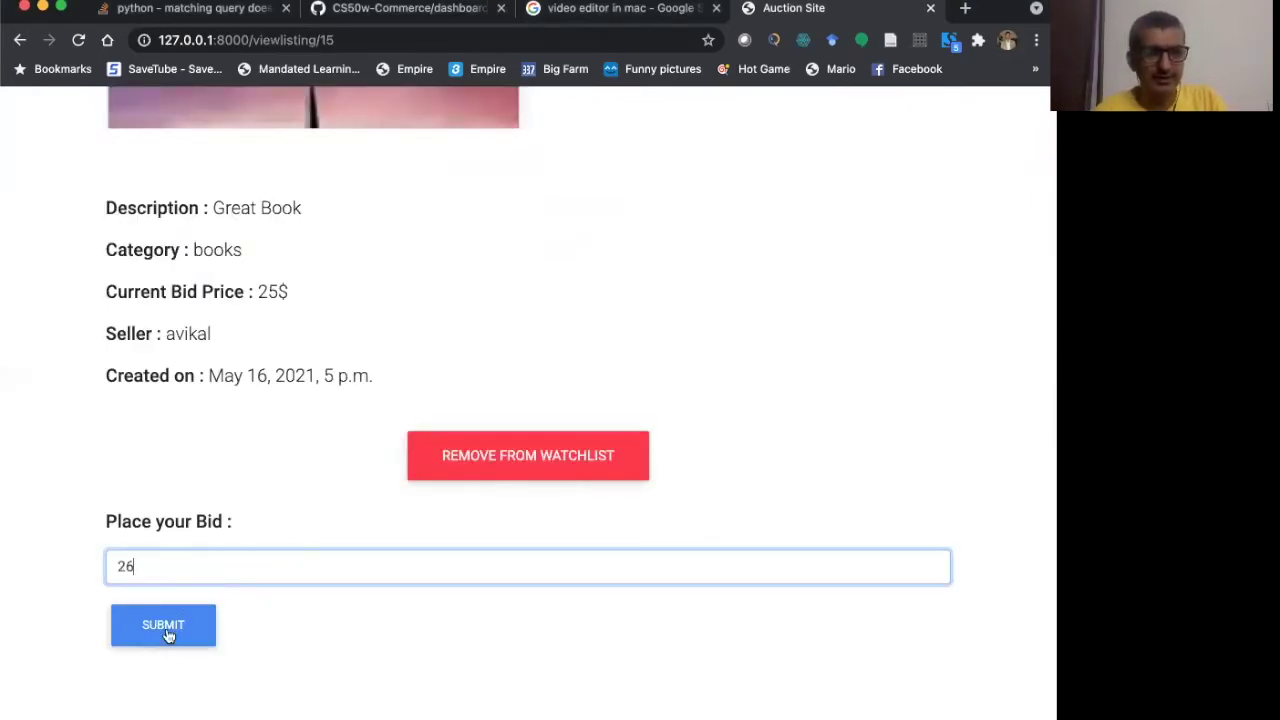
left_click(168, 634)
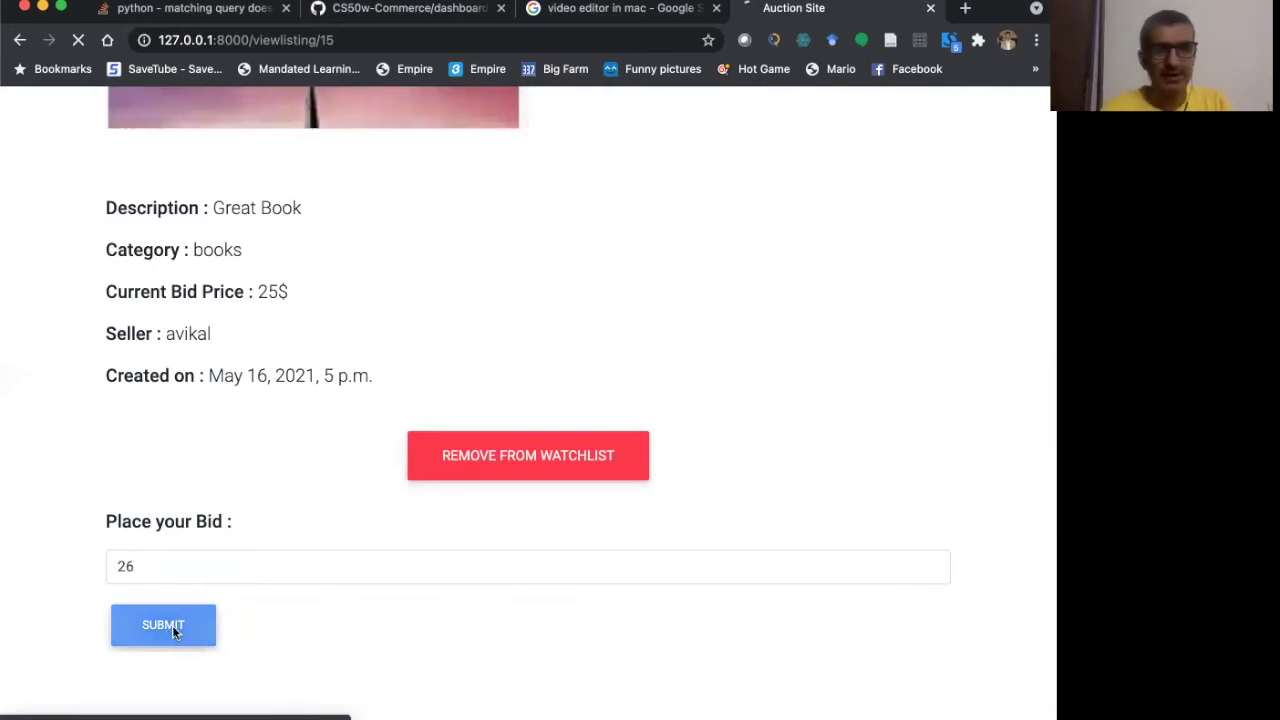
scroll(619, 517, "down", 1)
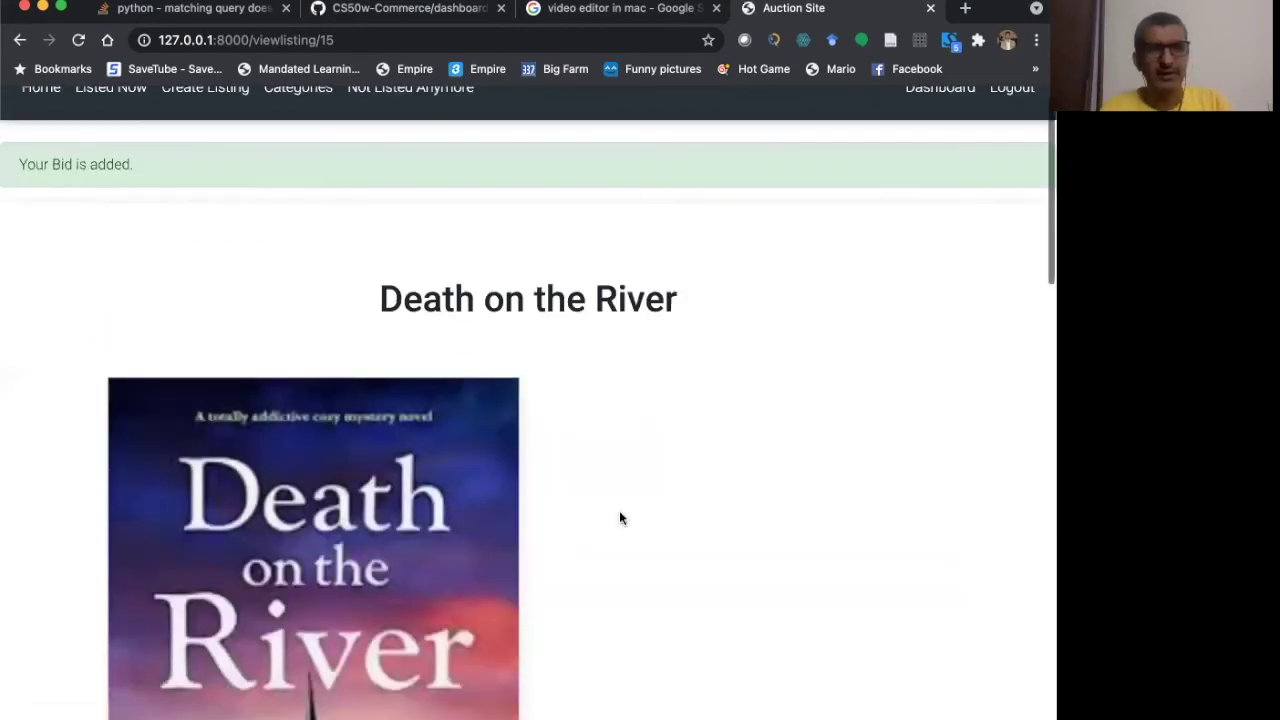
- Post the comment 'Good book' on Death on the River, then return to the page top
scroll(619, 517, "down", 15)
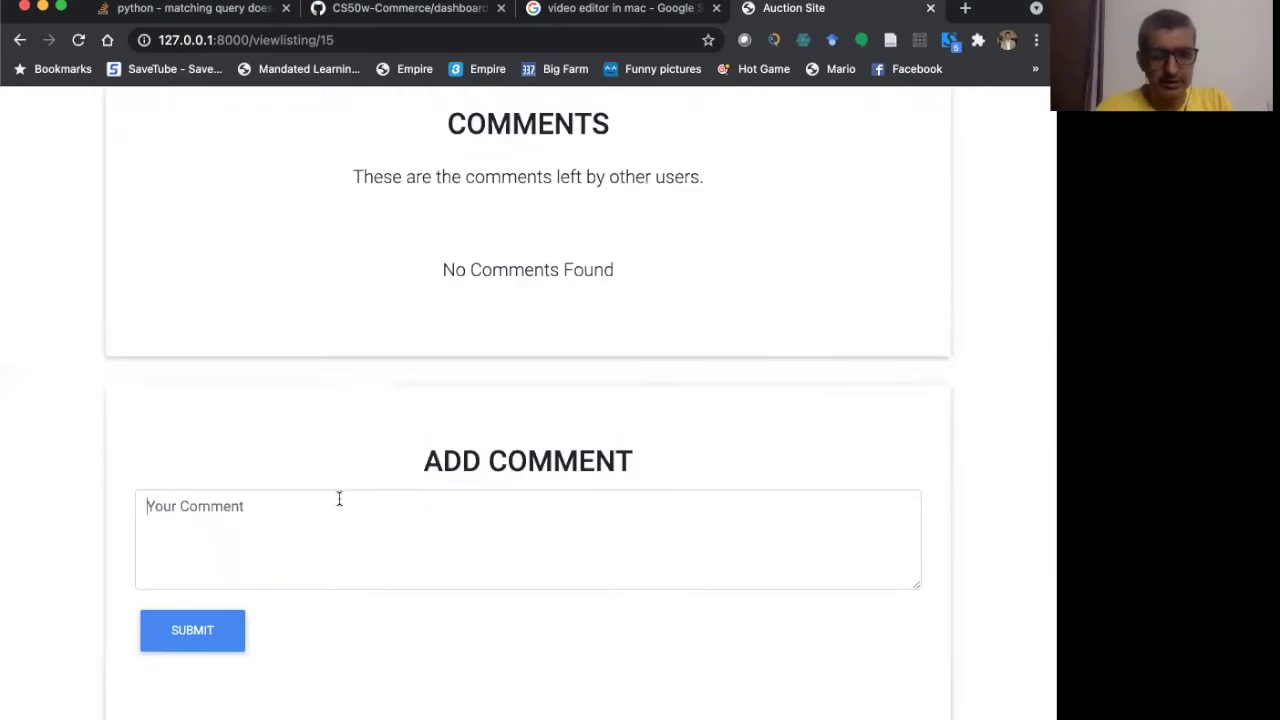
left_click(339, 498)
type("Good ")
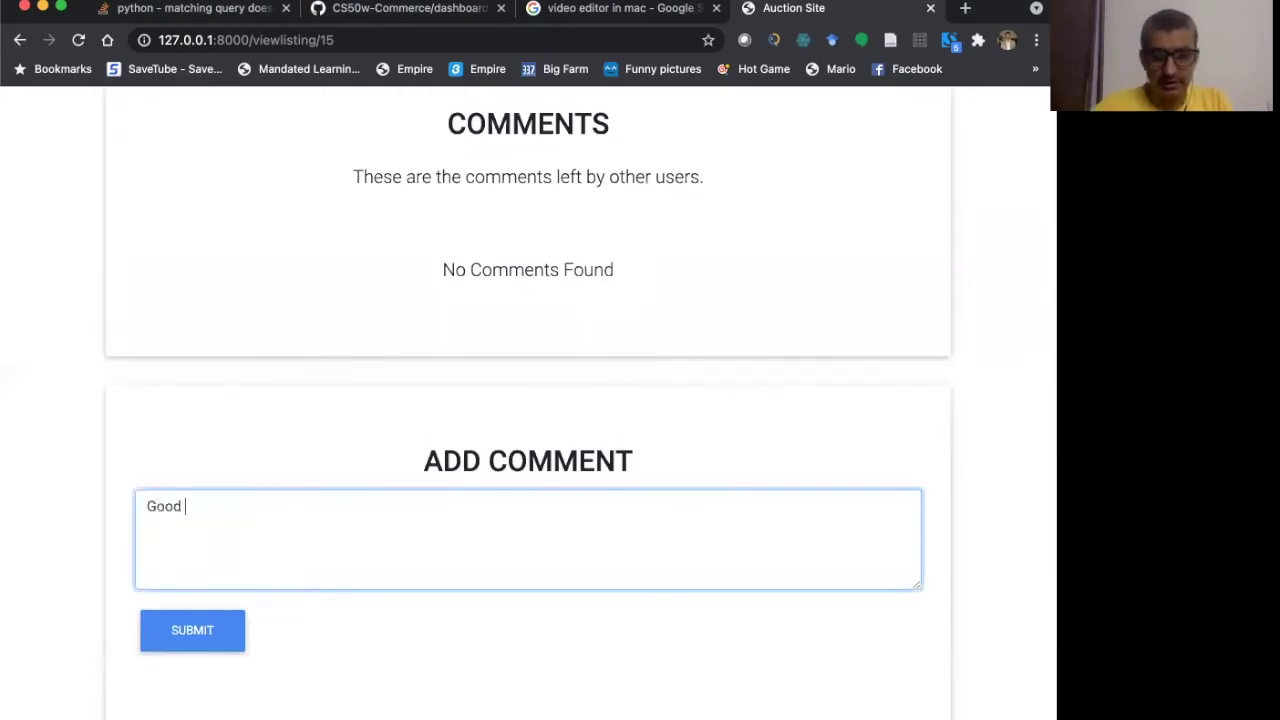
type("book")
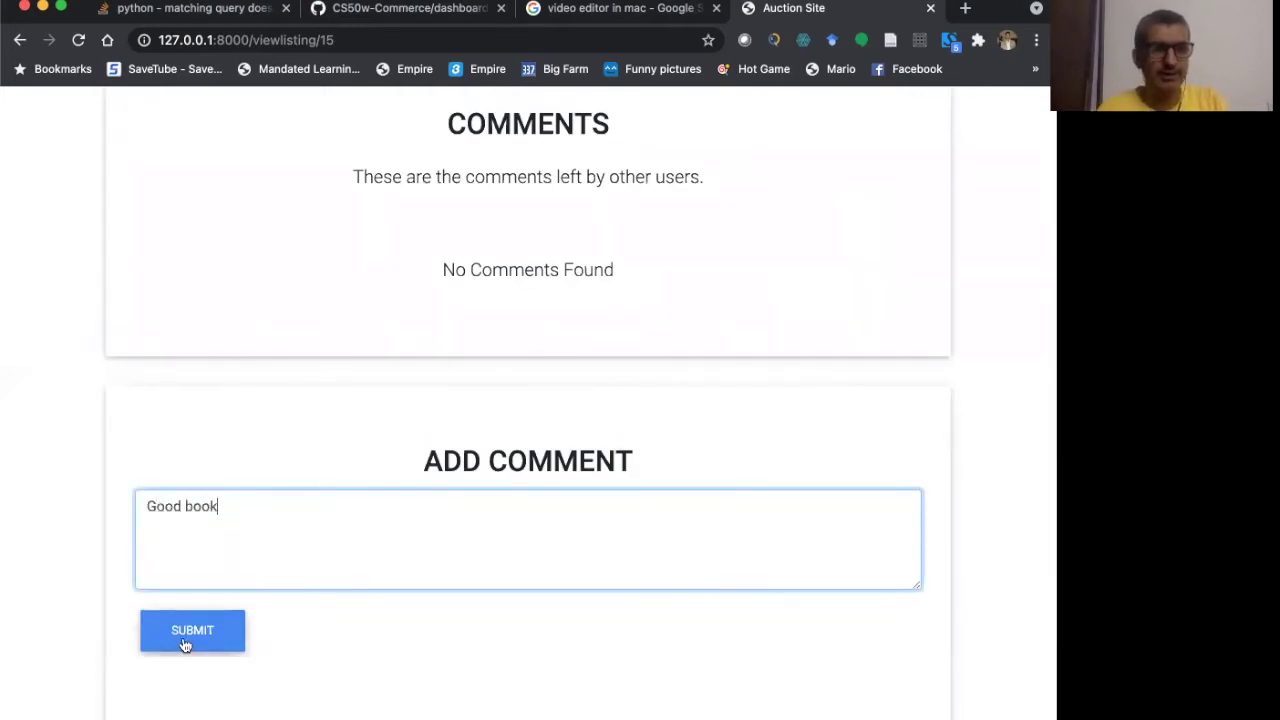
left_click(185, 645)
scroll(263, 560, "down", 5)
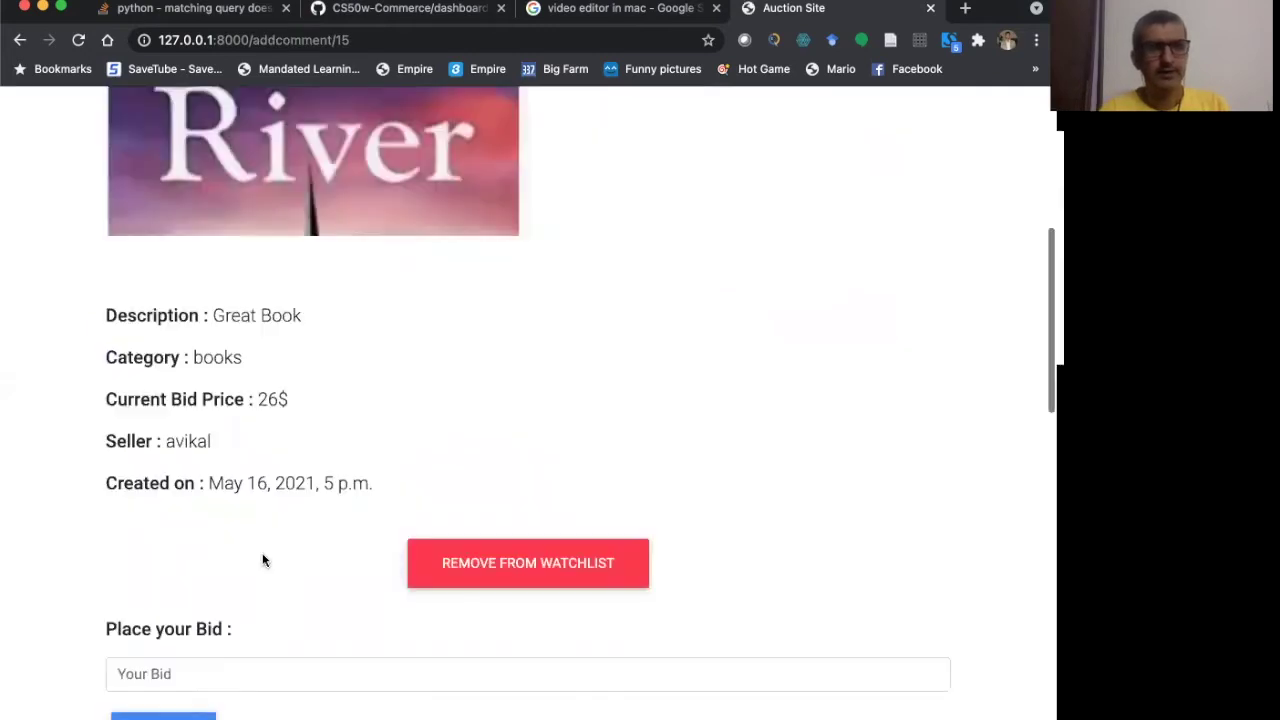
scroll(263, 560, "down", 5)
scroll(250, 520, "down", 1)
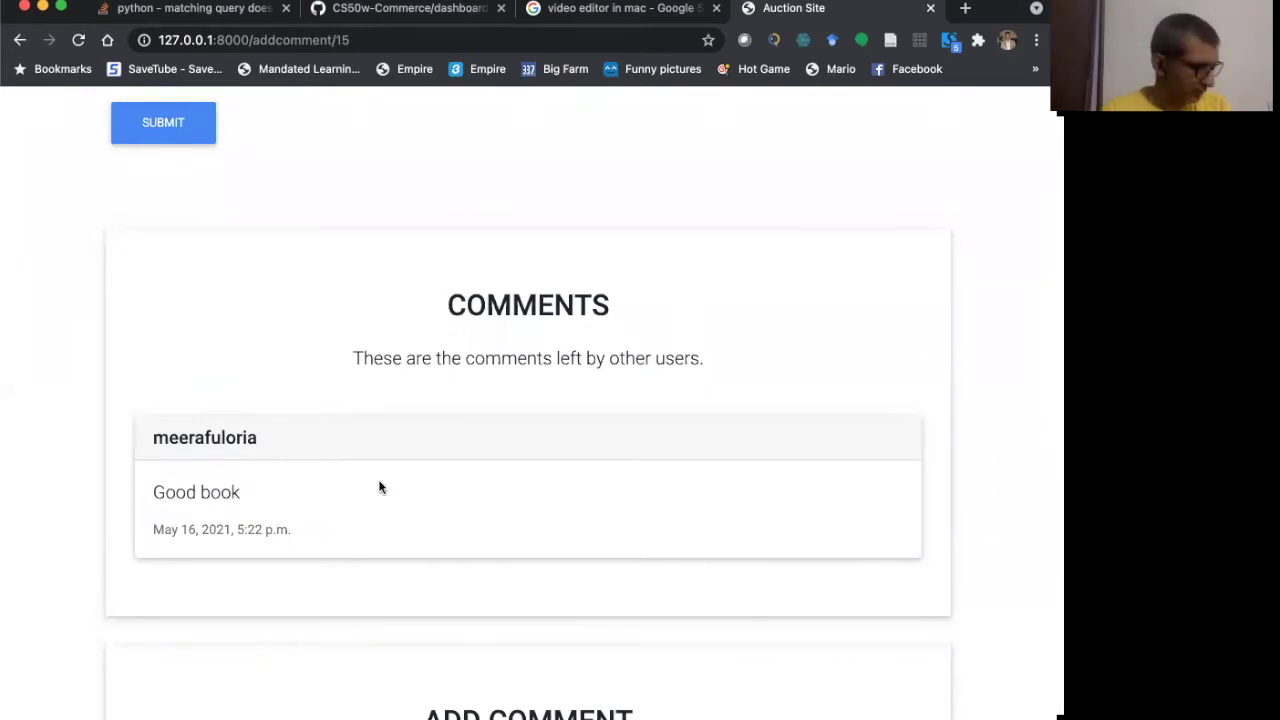
scroll(379, 487, "up", 4)
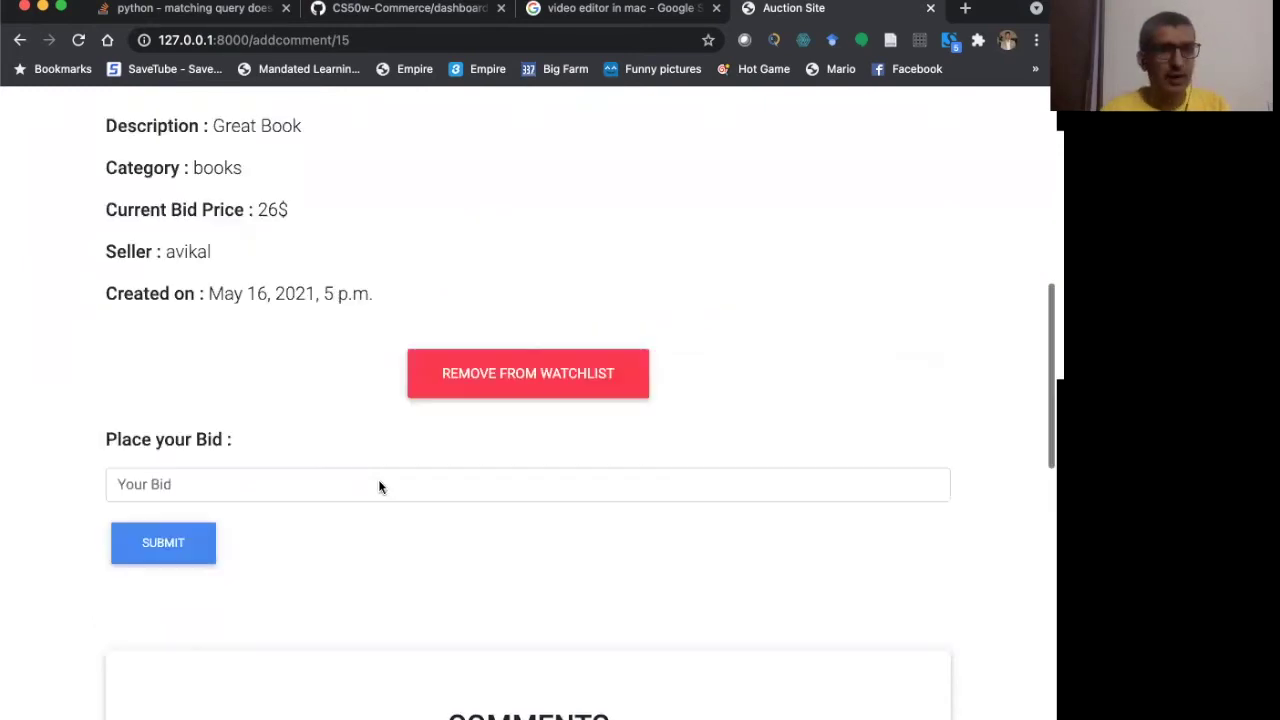
scroll(379, 486, "up", 6)
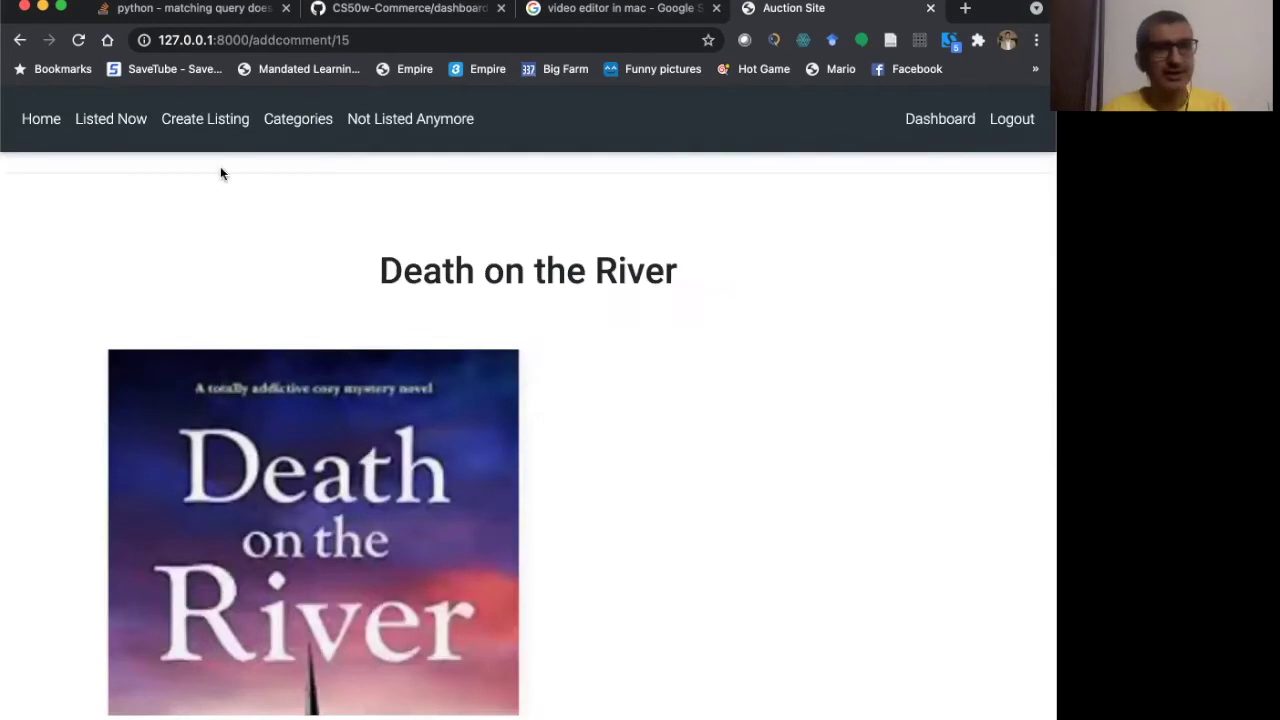
- Start a new listing titled 'CRicket Bat' with the description 'Good bat'
left_click(210, 121)
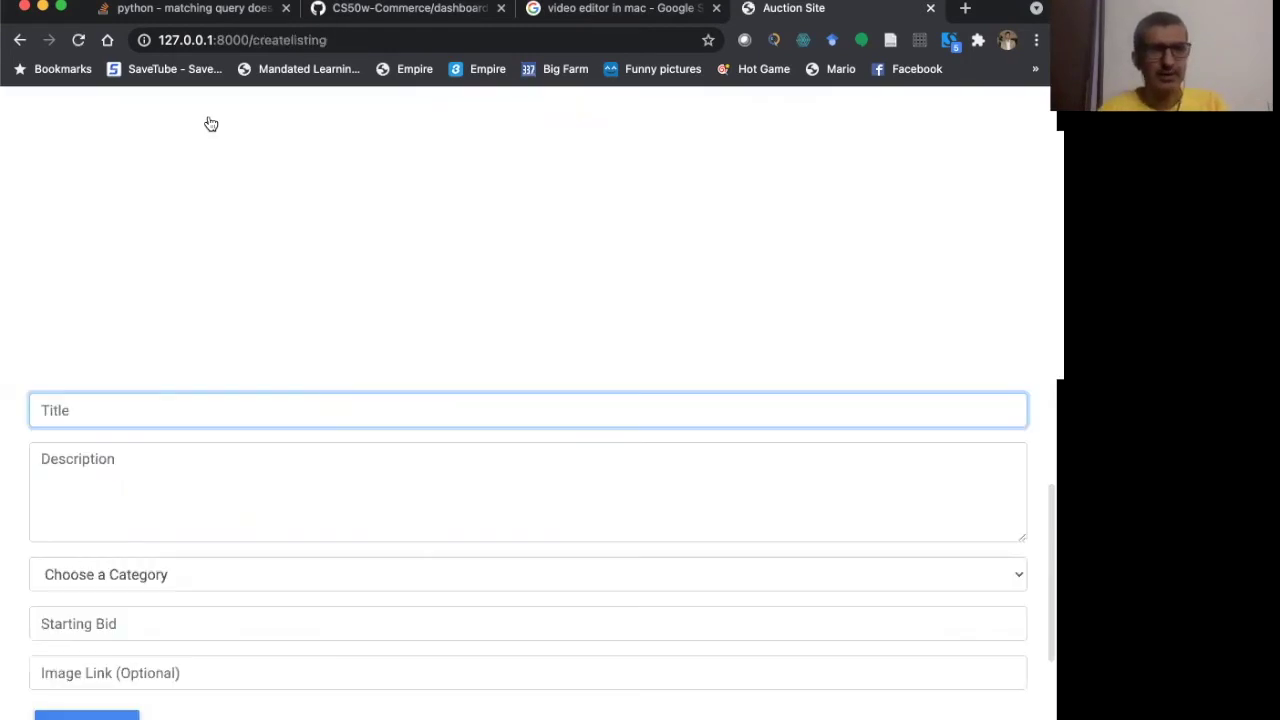
left_click(164, 401)
type("Cricke")
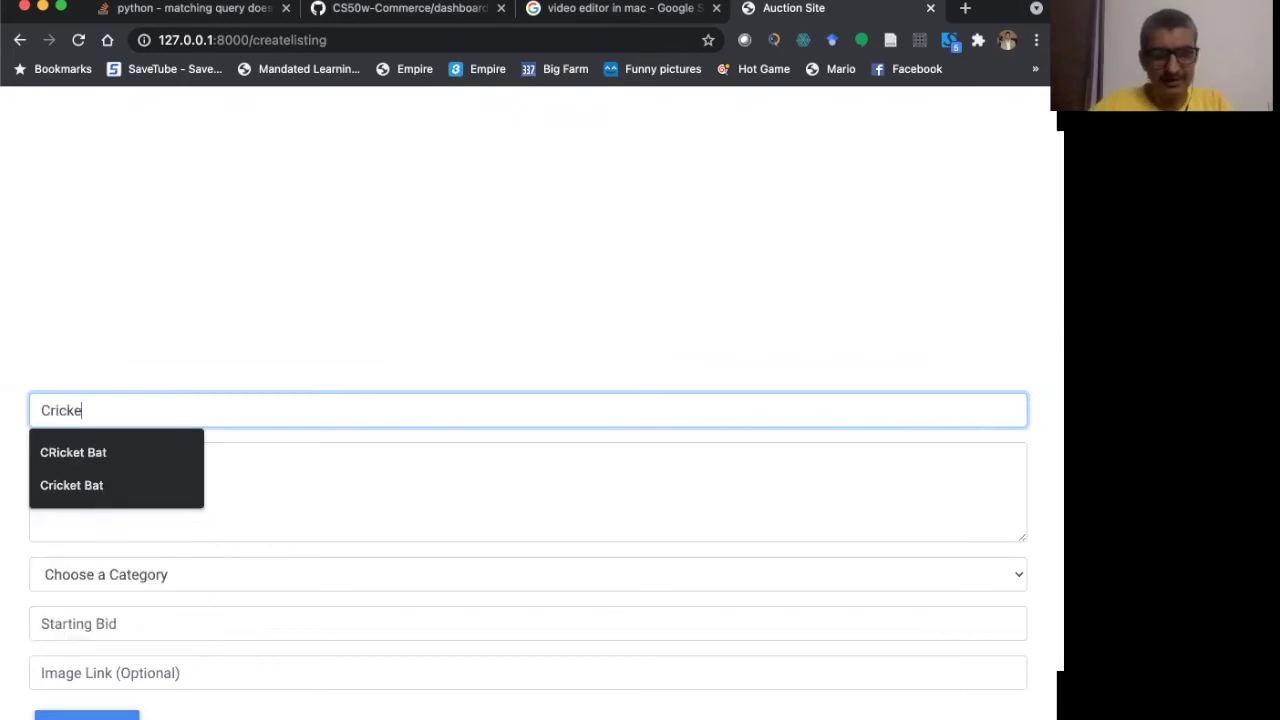
type("t")
left_click(123, 448)
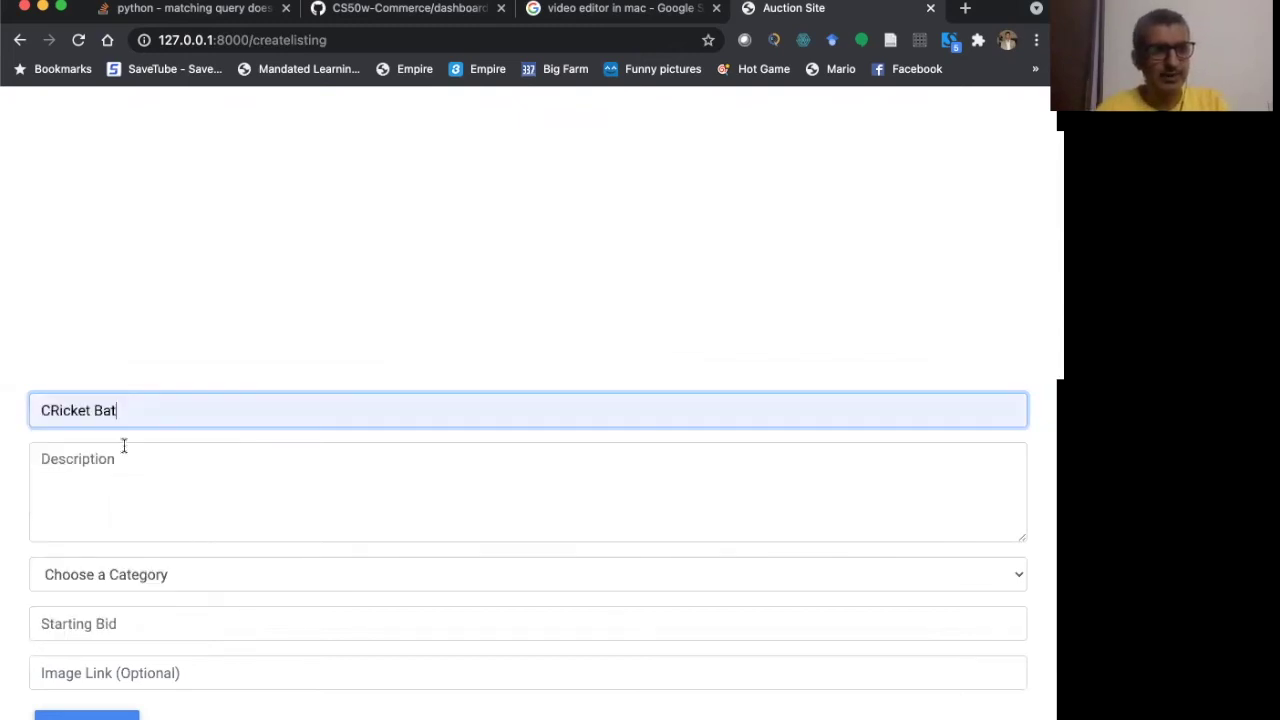
left_click(111, 461)
type("G")
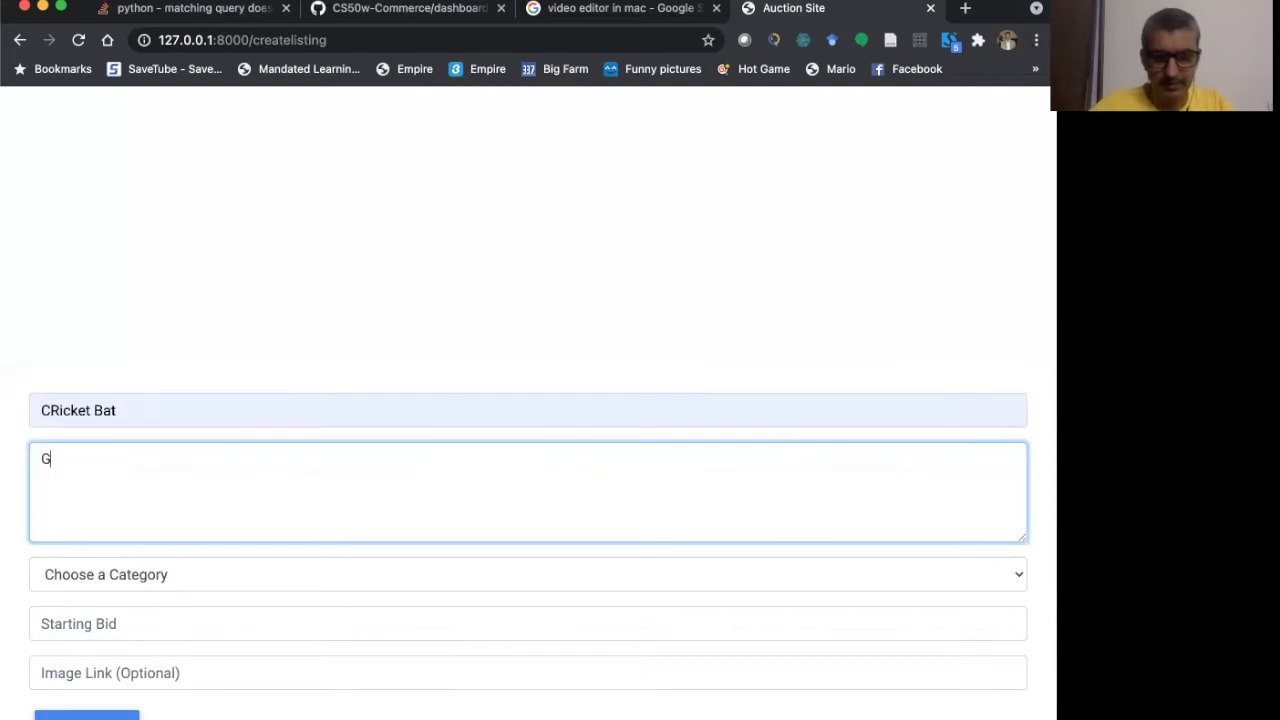
type("ood bat")
- Set category Sports, starting bid 503 and image cricketbat2.png, then submit the listing
key("Tab")
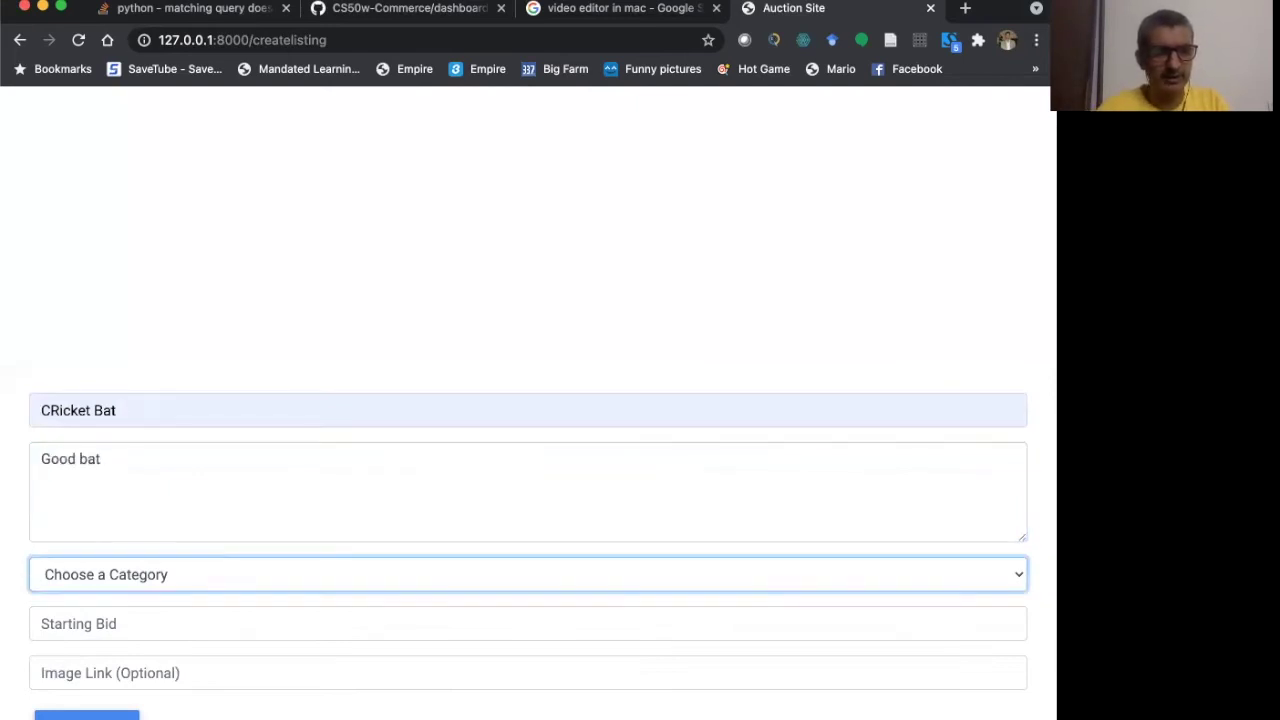
left_click(139, 571)
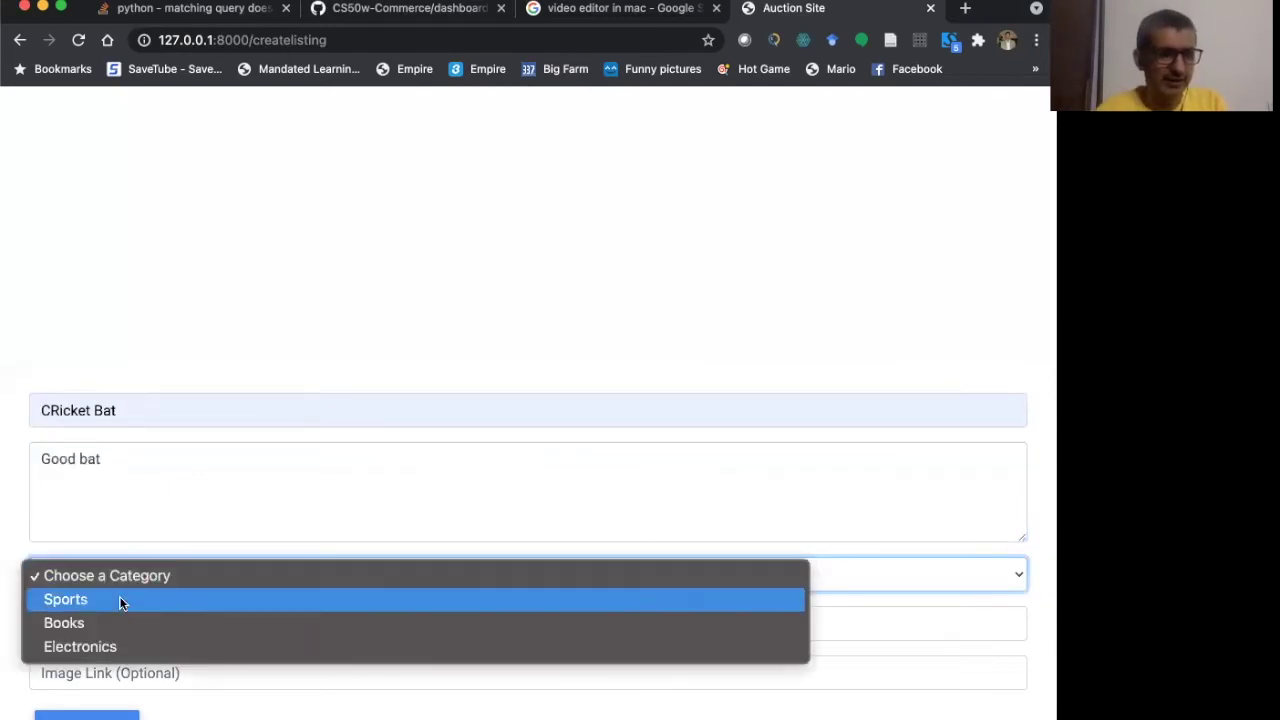
left_click(121, 600)
left_click(110, 623)
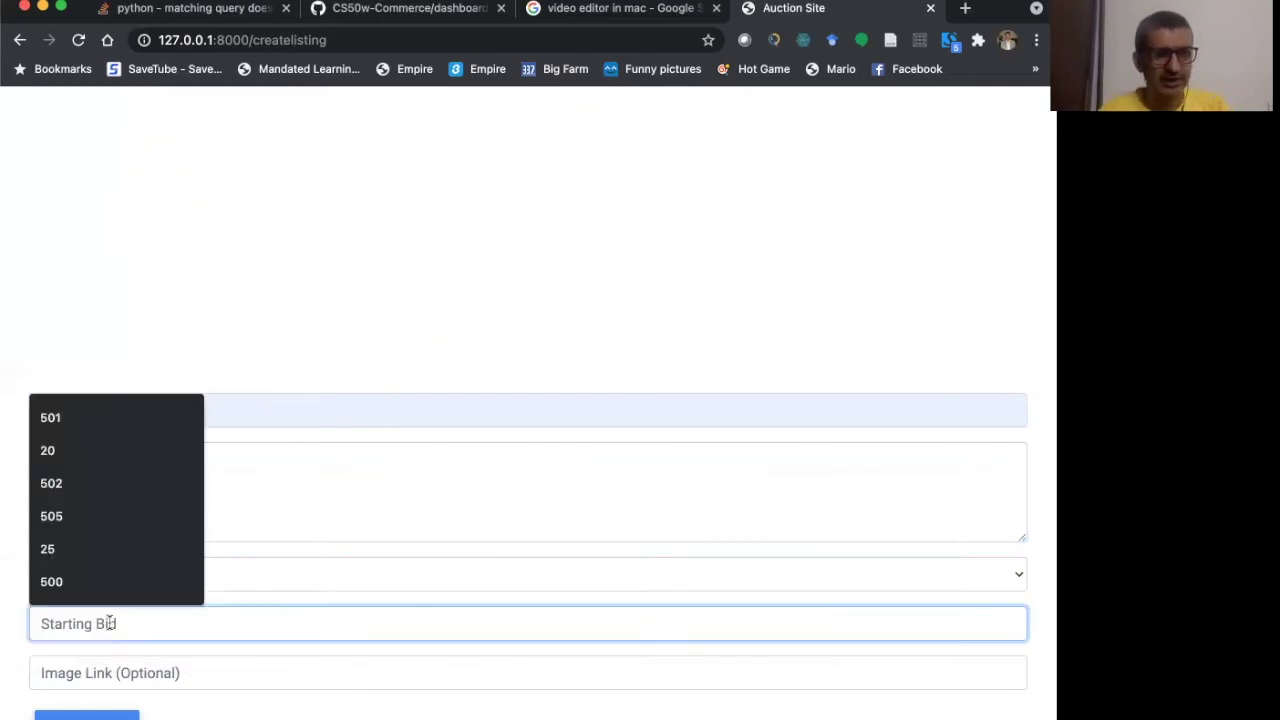
type("50")
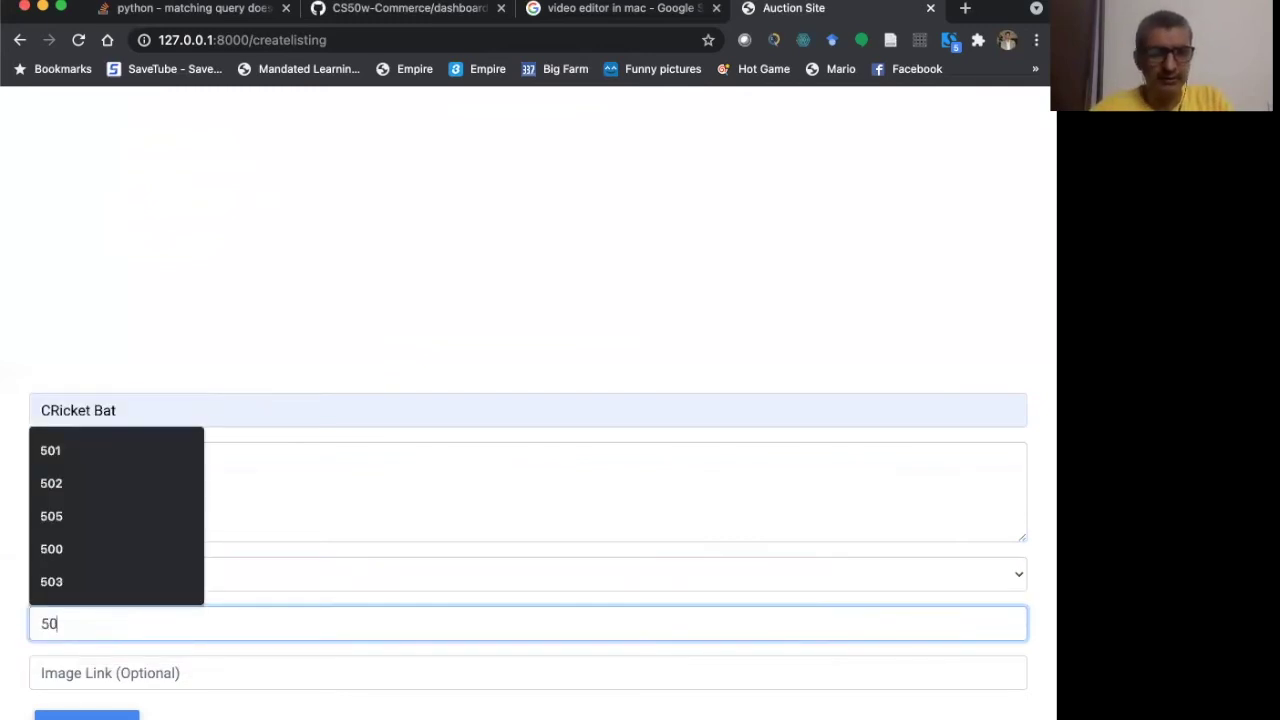
type("3")
left_click(145, 675)
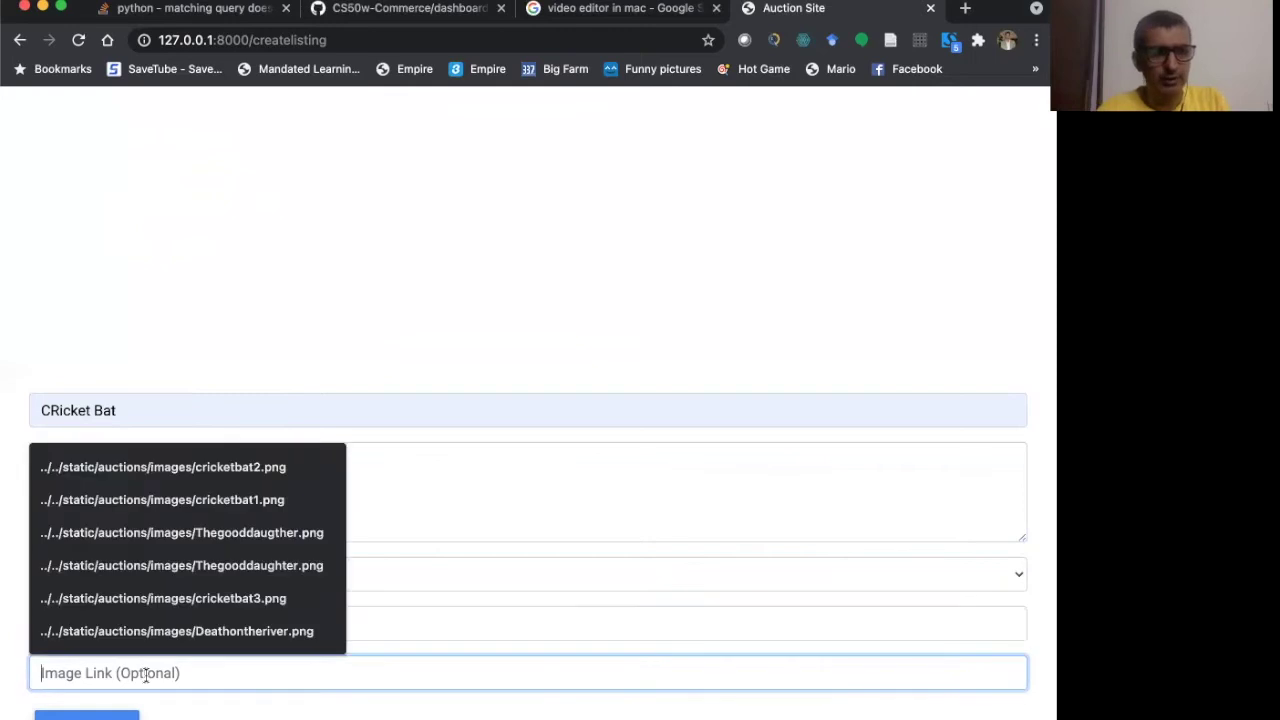
left_click(214, 467)
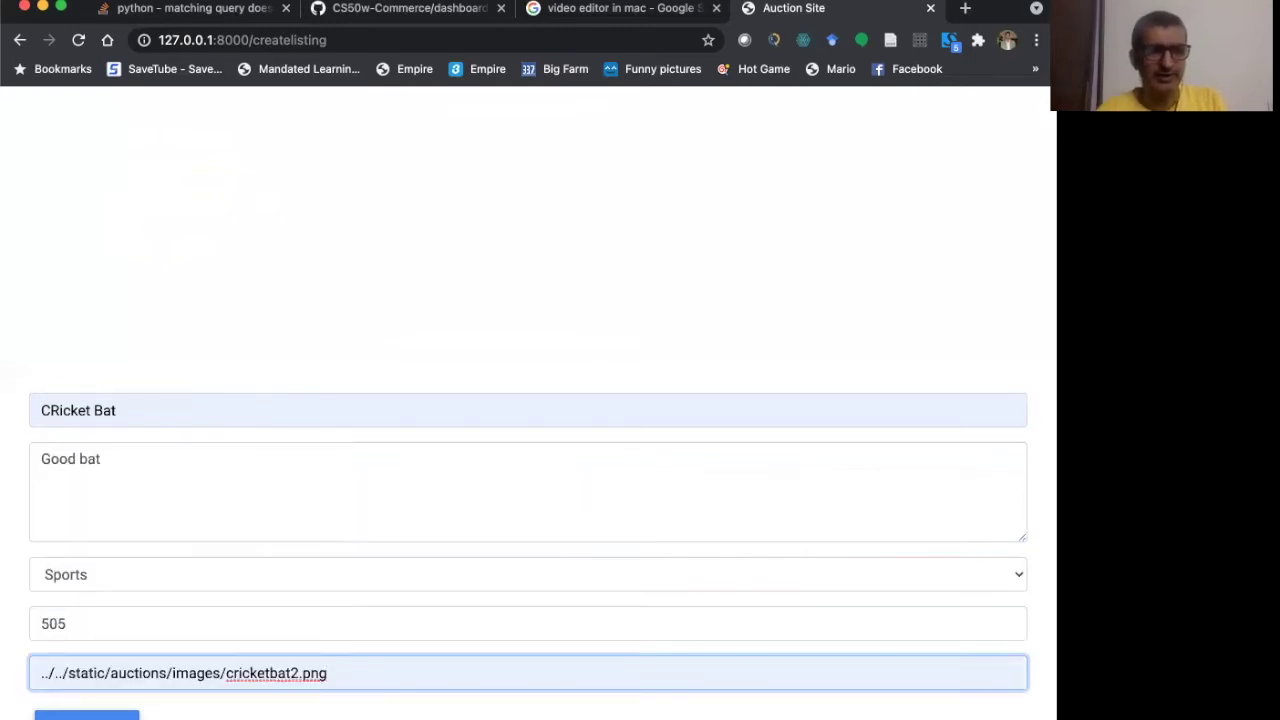
key("Return")
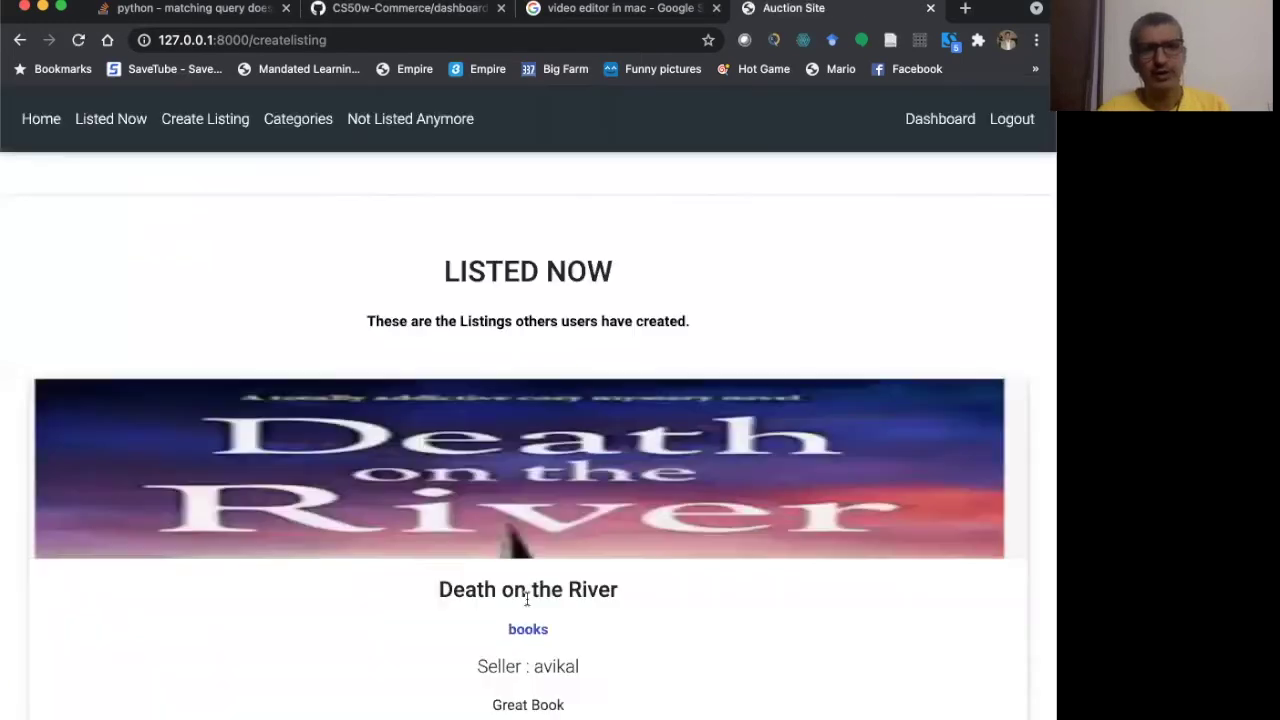
- Scroll down Listed Now to the new CRicket Bat card (sports, Good bat)
scroll(526, 598, "down", 10)
scroll(639, 485, "down", 4)
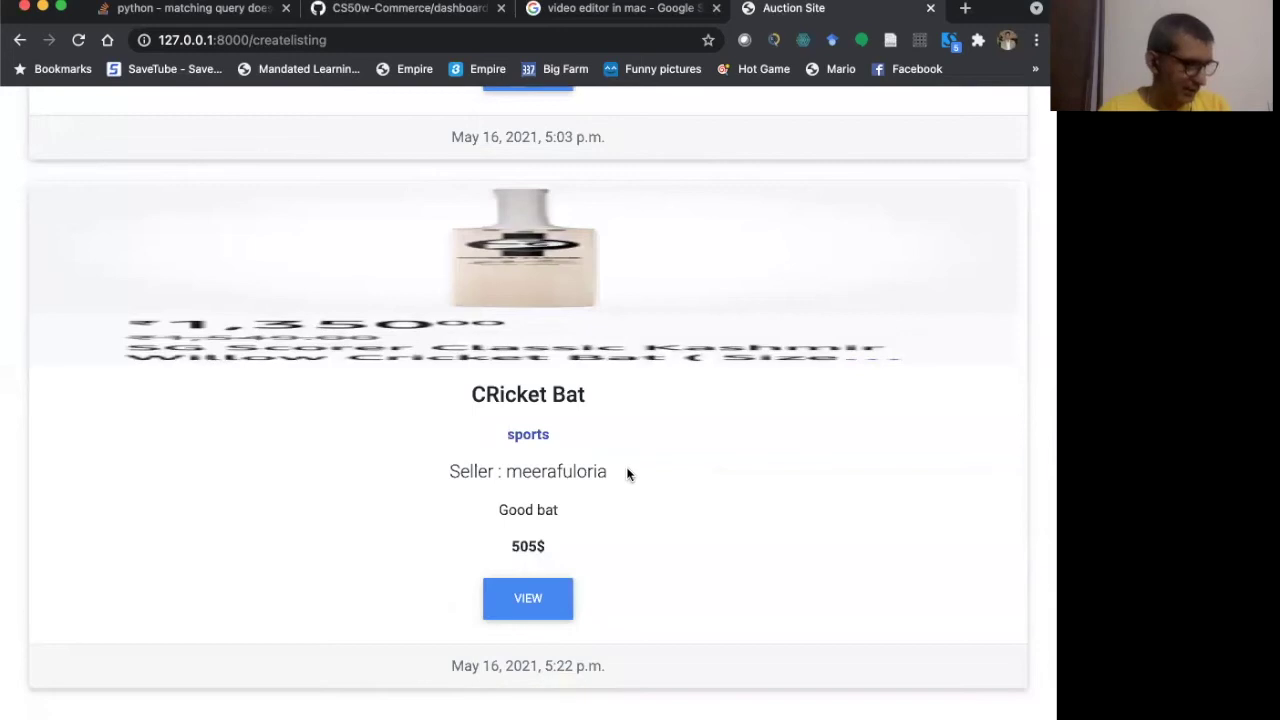
scroll(628, 474, "up", 15)
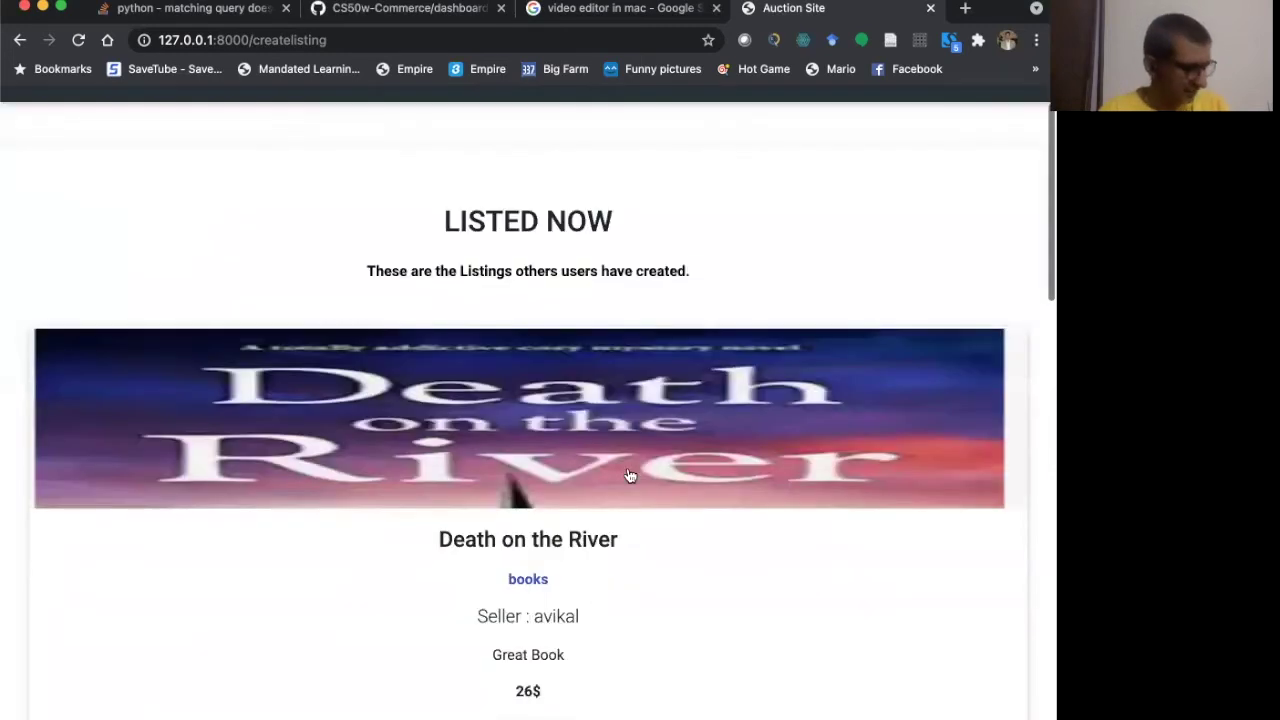
scroll(630, 475, "down", 1)
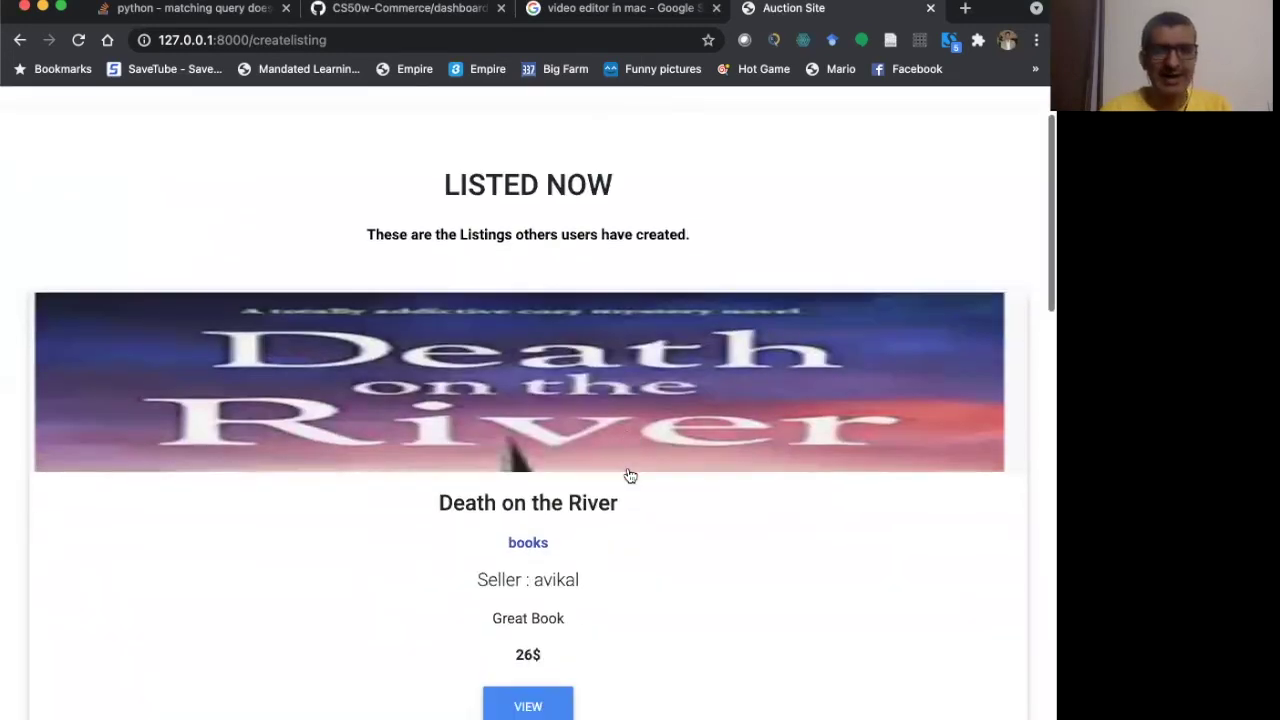
scroll(629, 475, "down", 5)
scroll(628, 474, "down", 1)
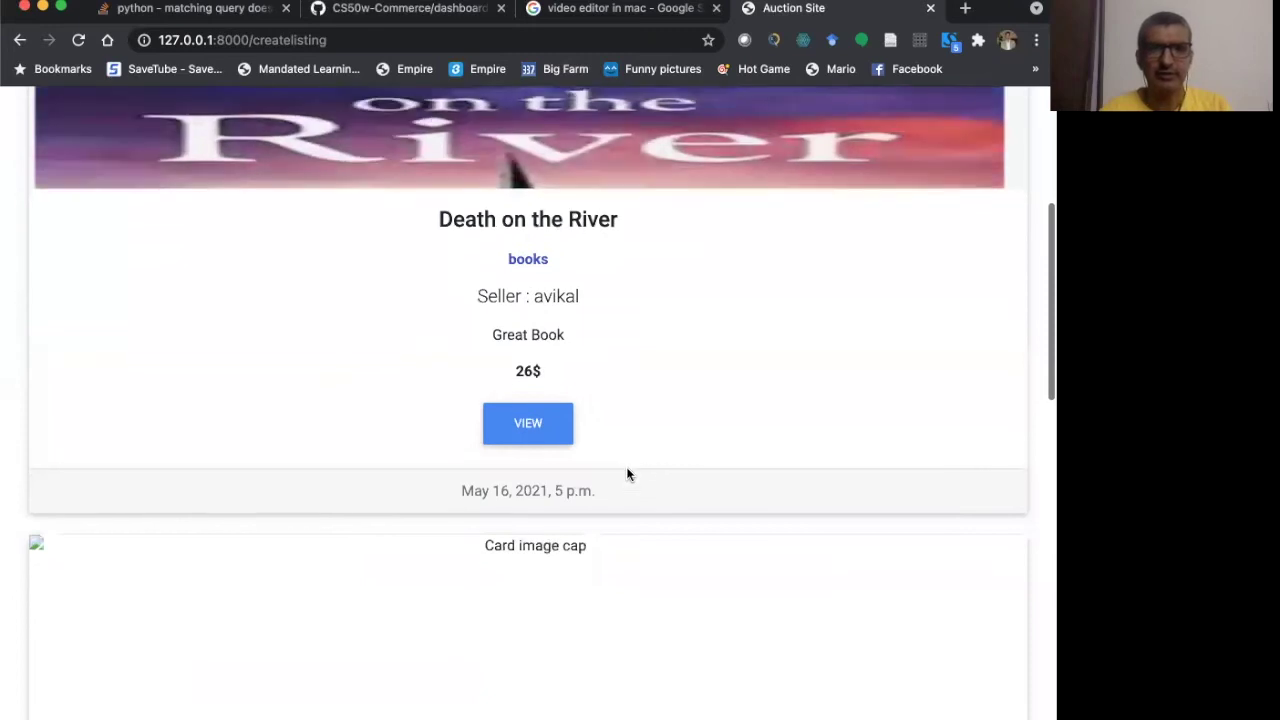
scroll(628, 474, "down", 10)
scroll(628, 474, "down", 6)
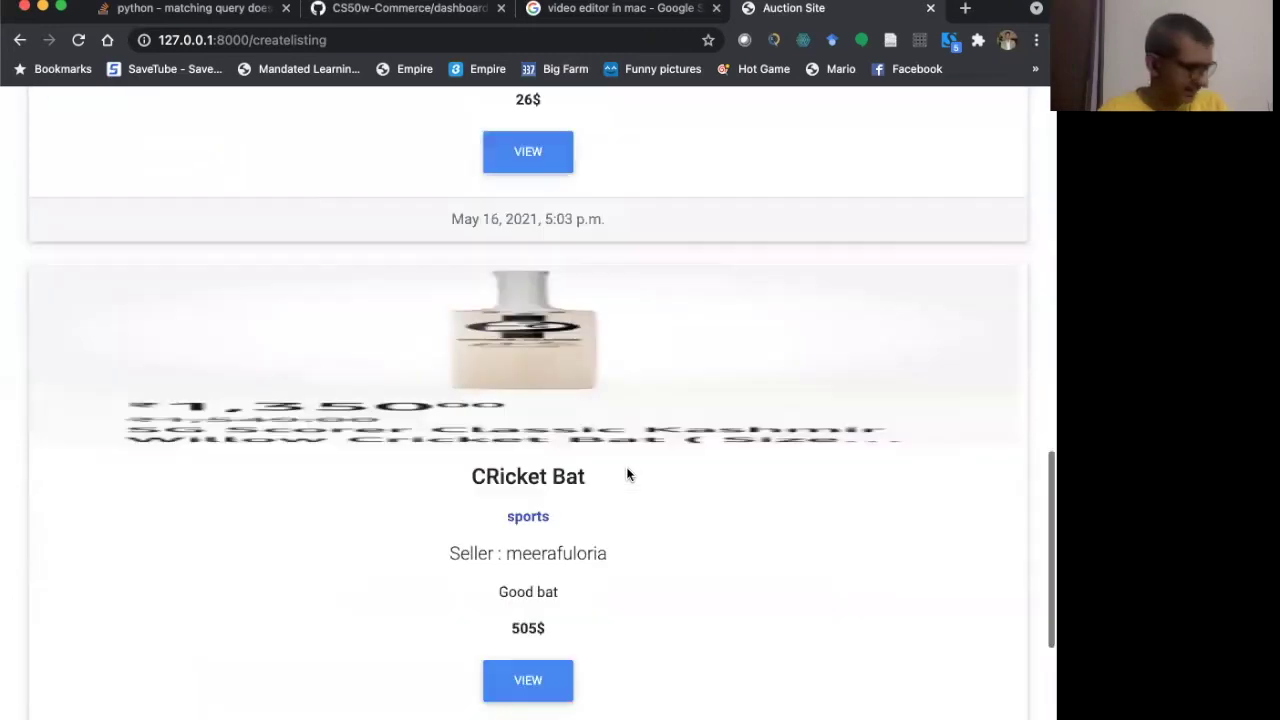
scroll(628, 474, "down", 2)
scroll(628, 474, "down", 2)
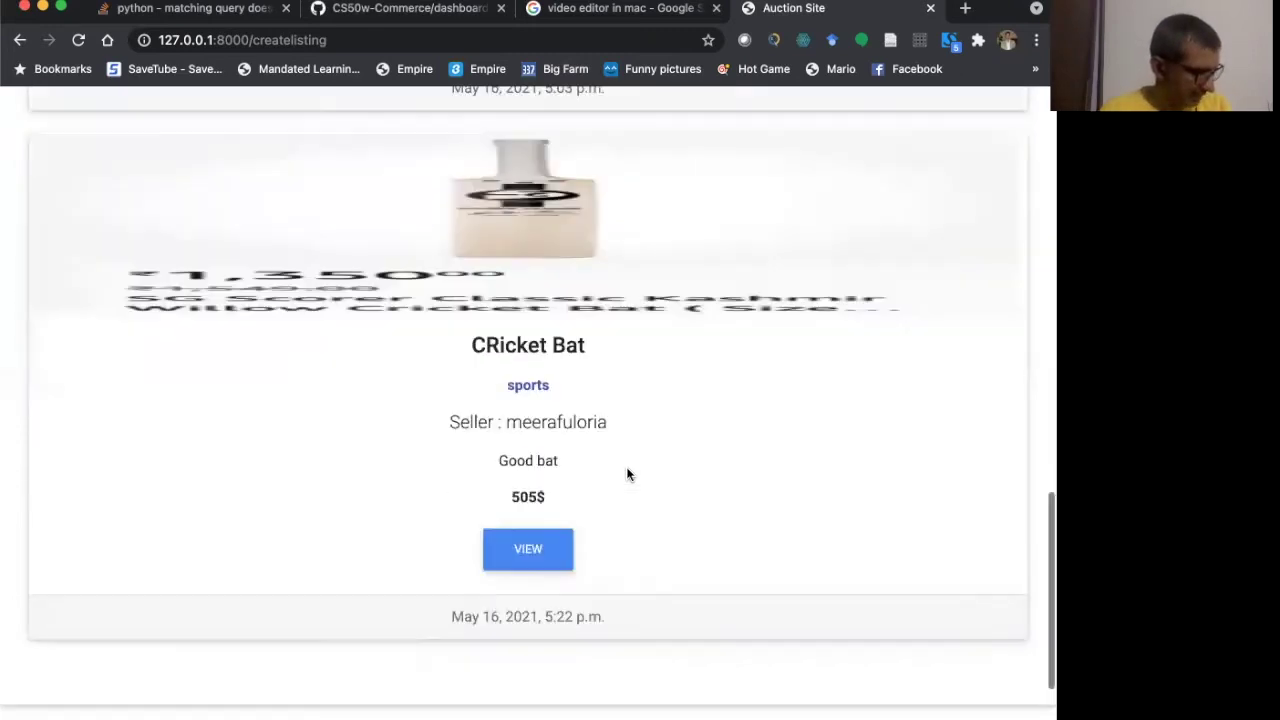
scroll(628, 474, "down", 1)
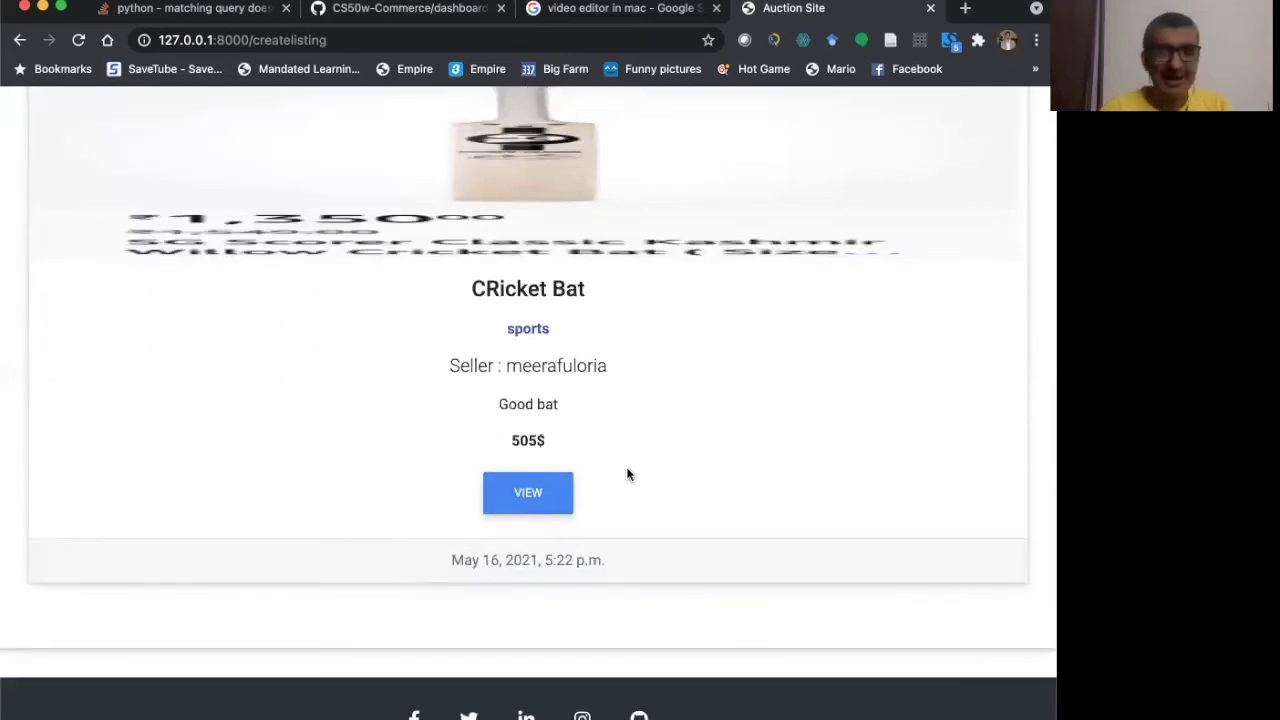
scroll(628, 474, "up", 1)
scroll(529, 519, "up", 1)
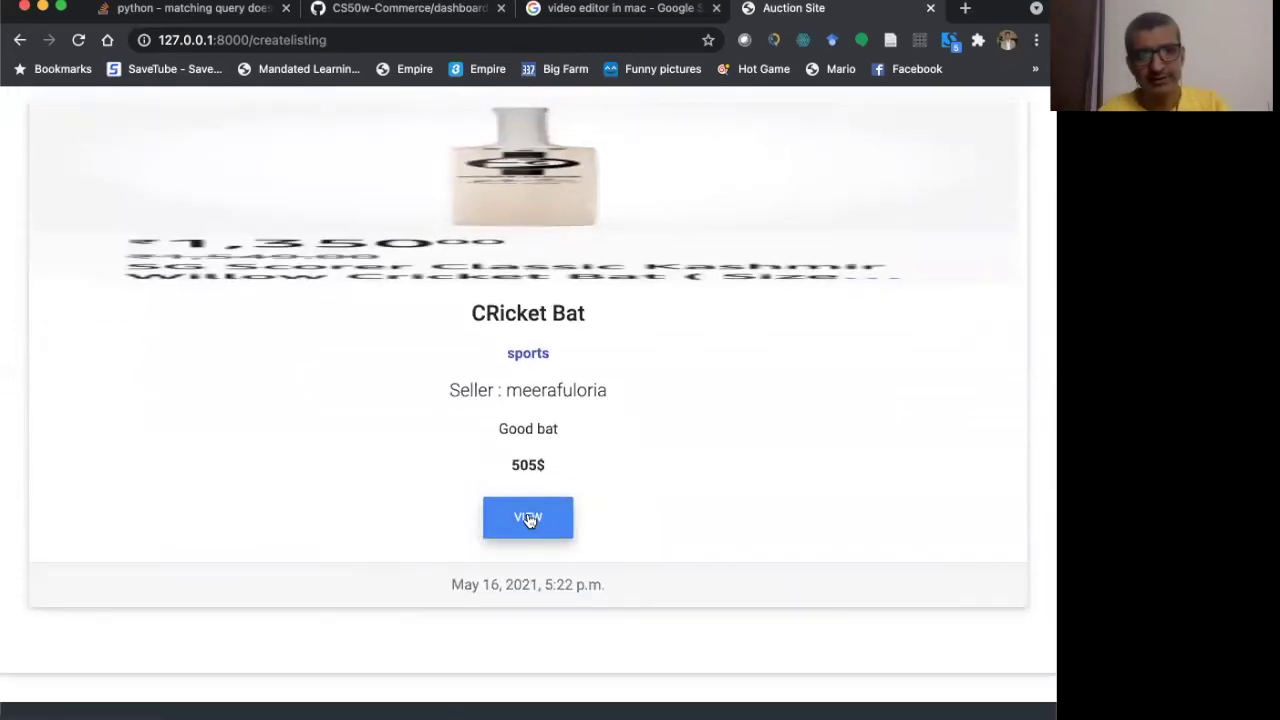
- Open the CRicket Bat listing and add it to the watchlist
left_click(529, 519)
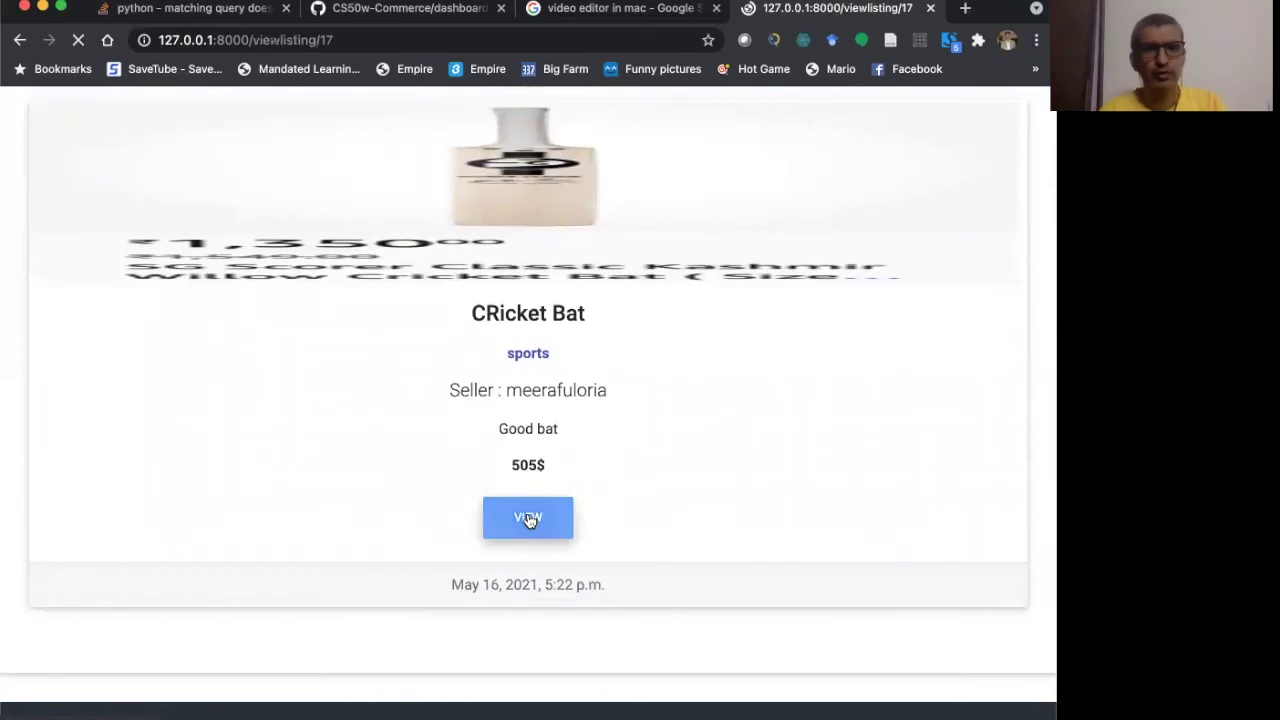
scroll(530, 521, "down", 5)
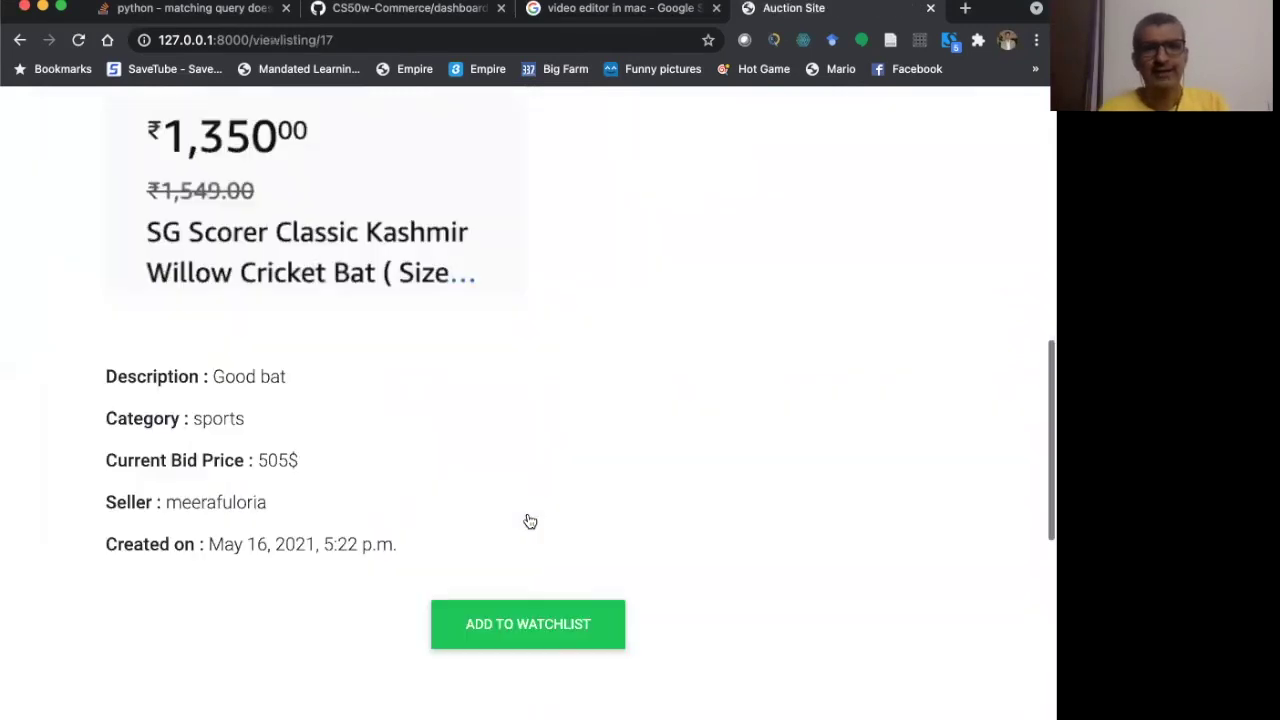
scroll(528, 519, "down", 2)
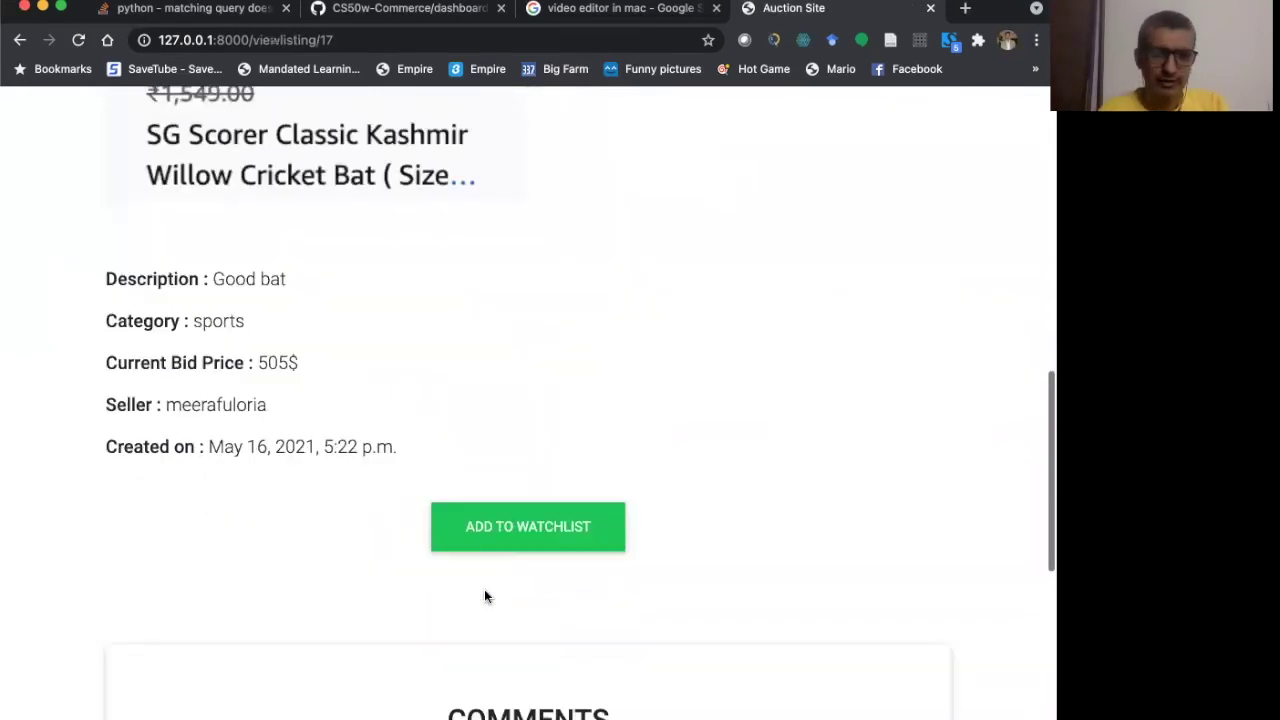
left_click(528, 511)
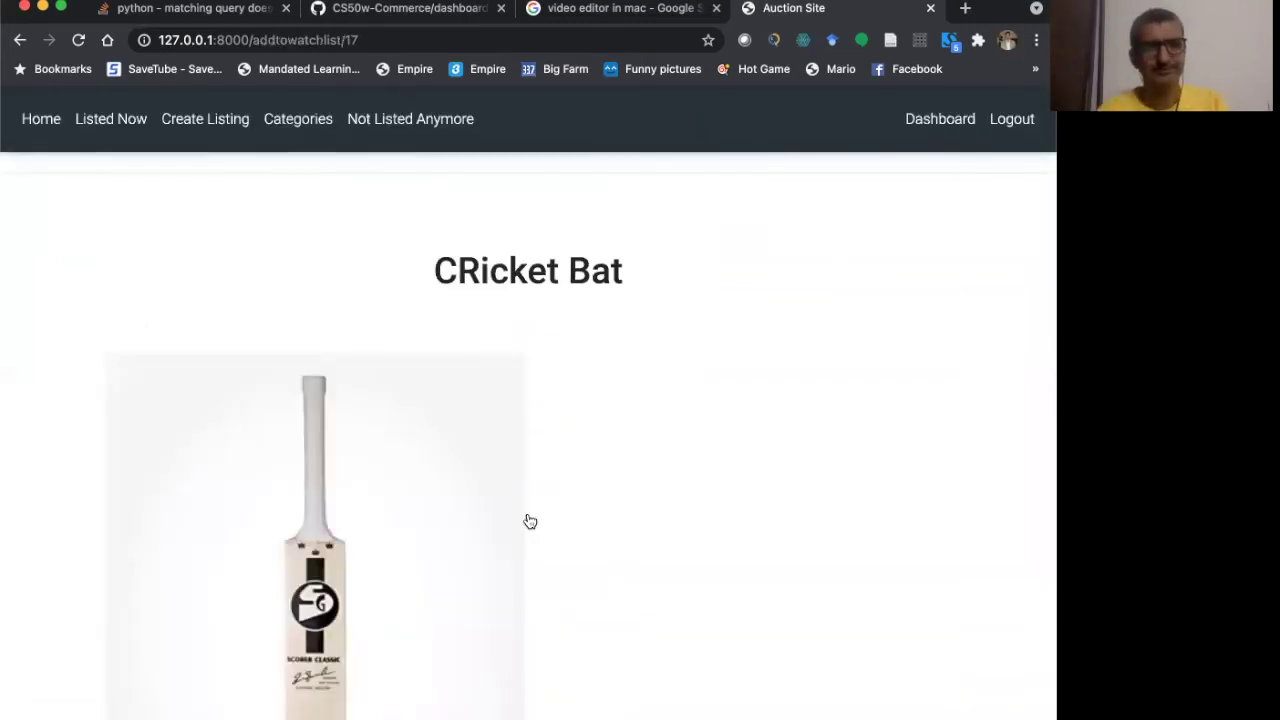
scroll(530, 521, "down", 10)
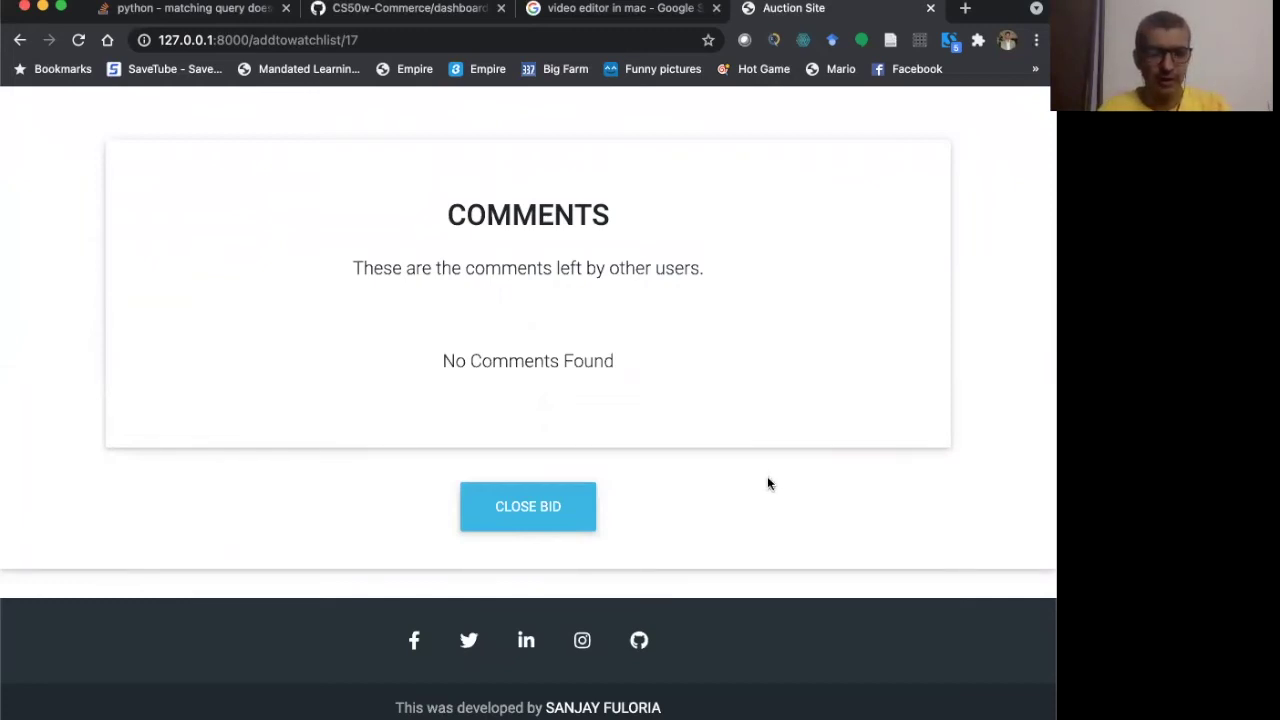
- Close the CRicket Bat auction and check it under Not Listed Anymore
left_click(531, 510)
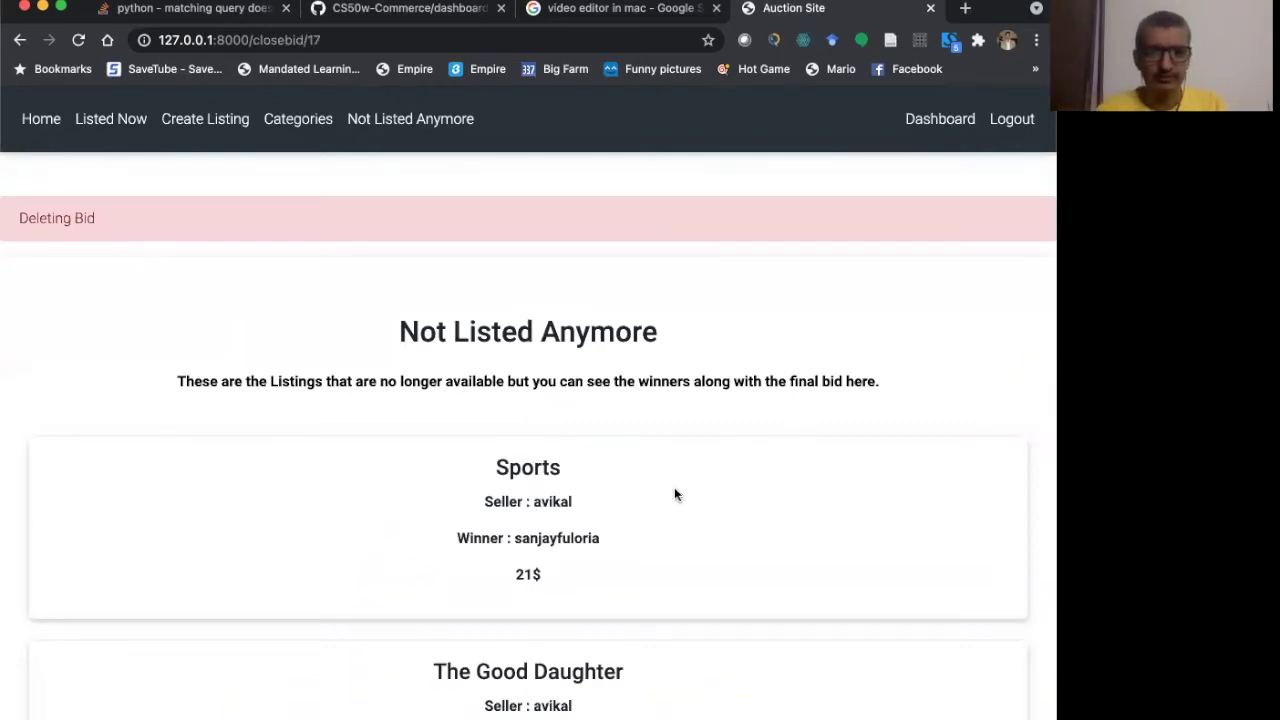
scroll(660, 520, "down", 2)
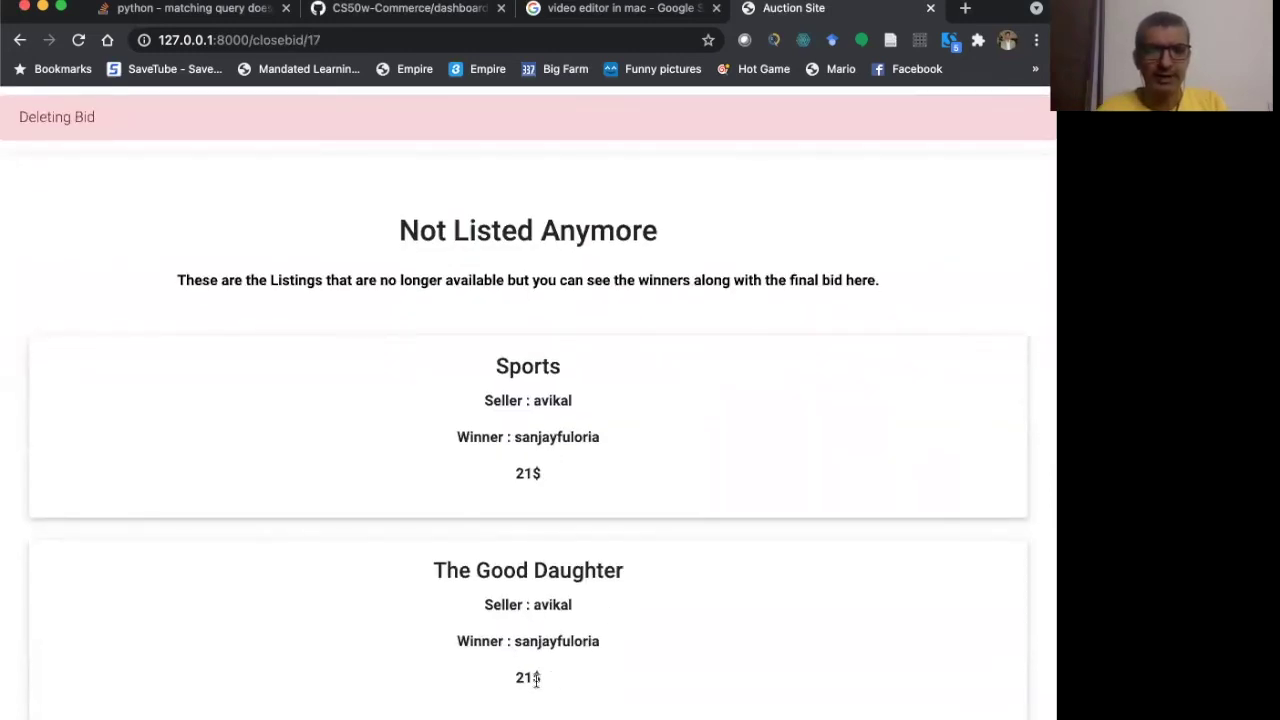
scroll(536, 680, "down", 5)
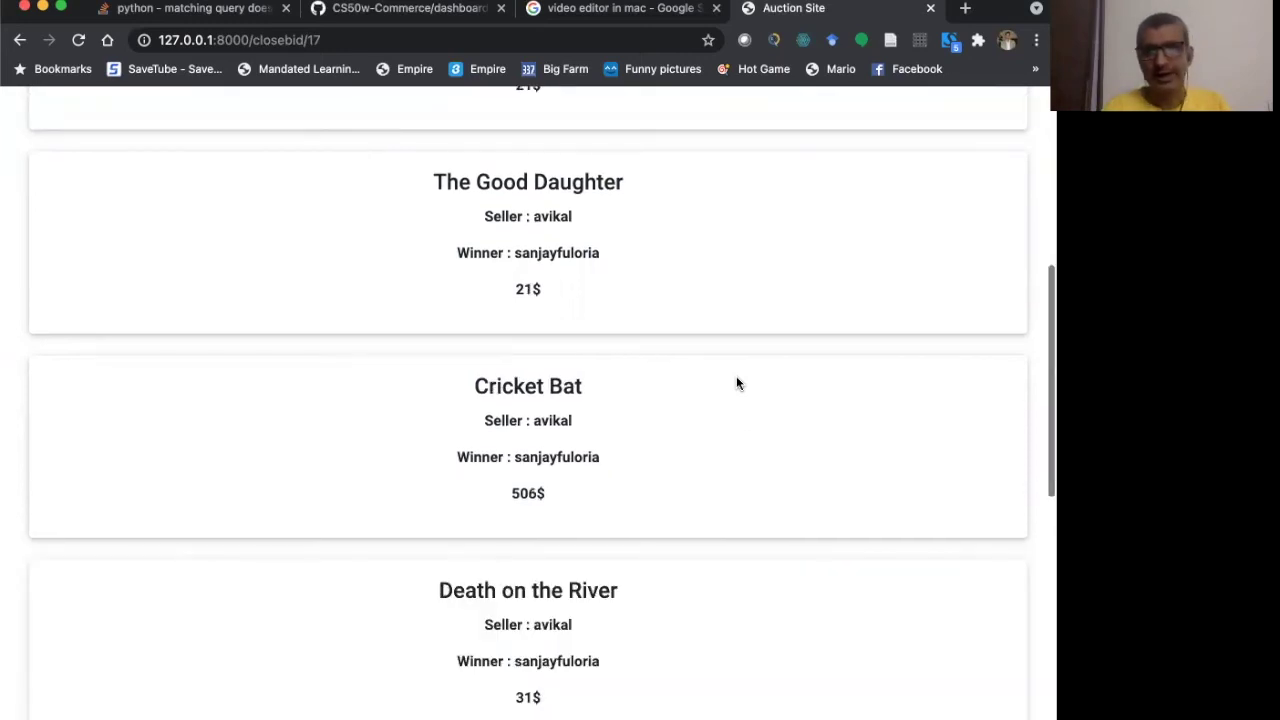
scroll(737, 380, "up", 5)
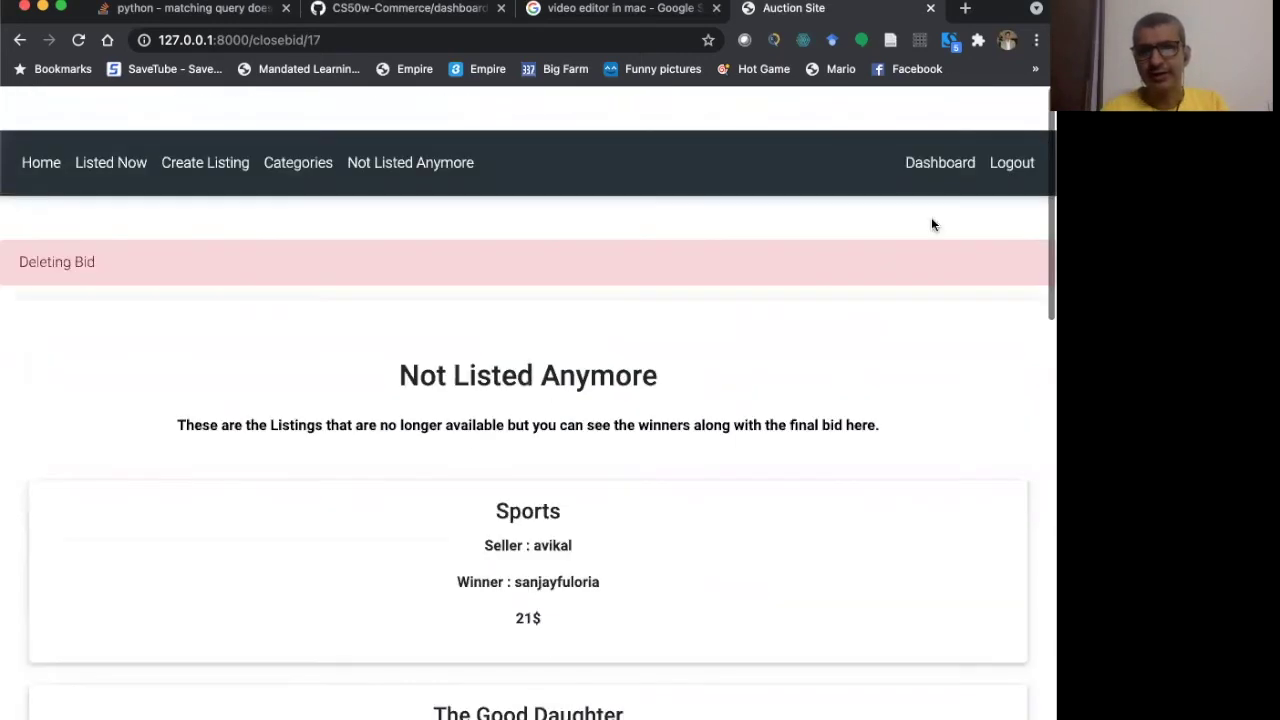
- From the Dashboard watchlist, open Death on the River and read its details and 26$ bid
left_click(936, 130)
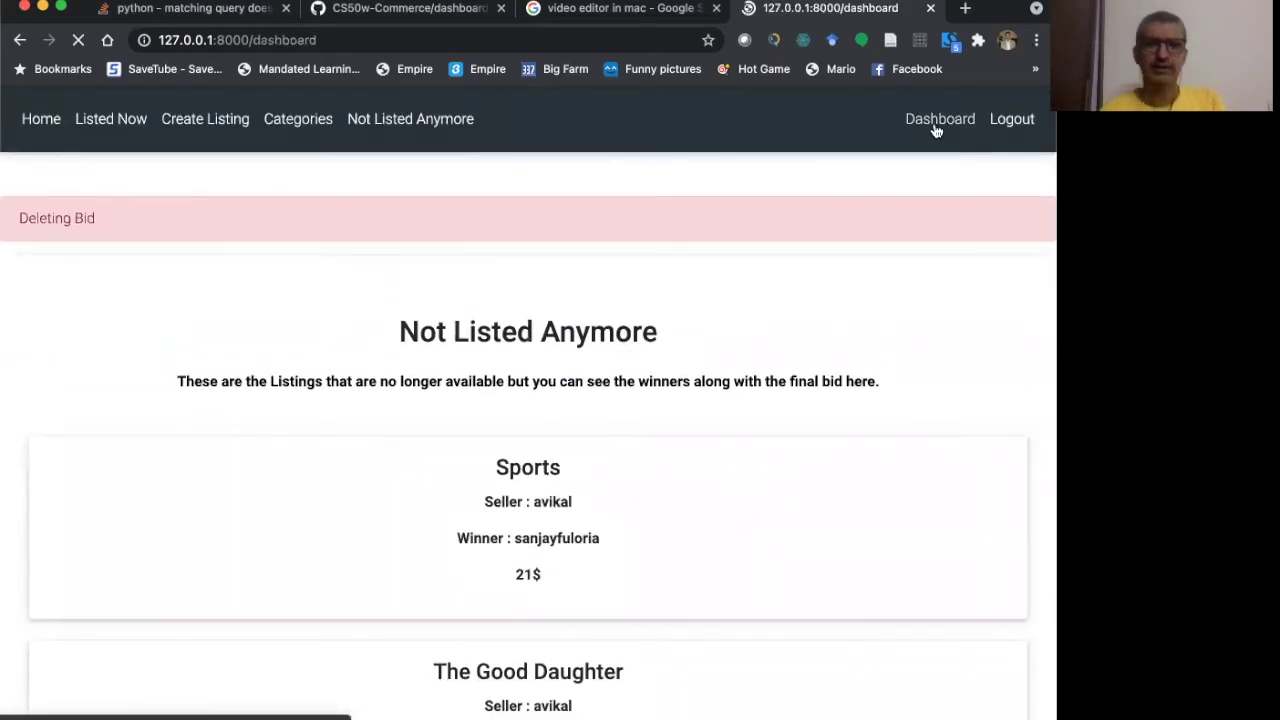
scroll(834, 430, "down", 5)
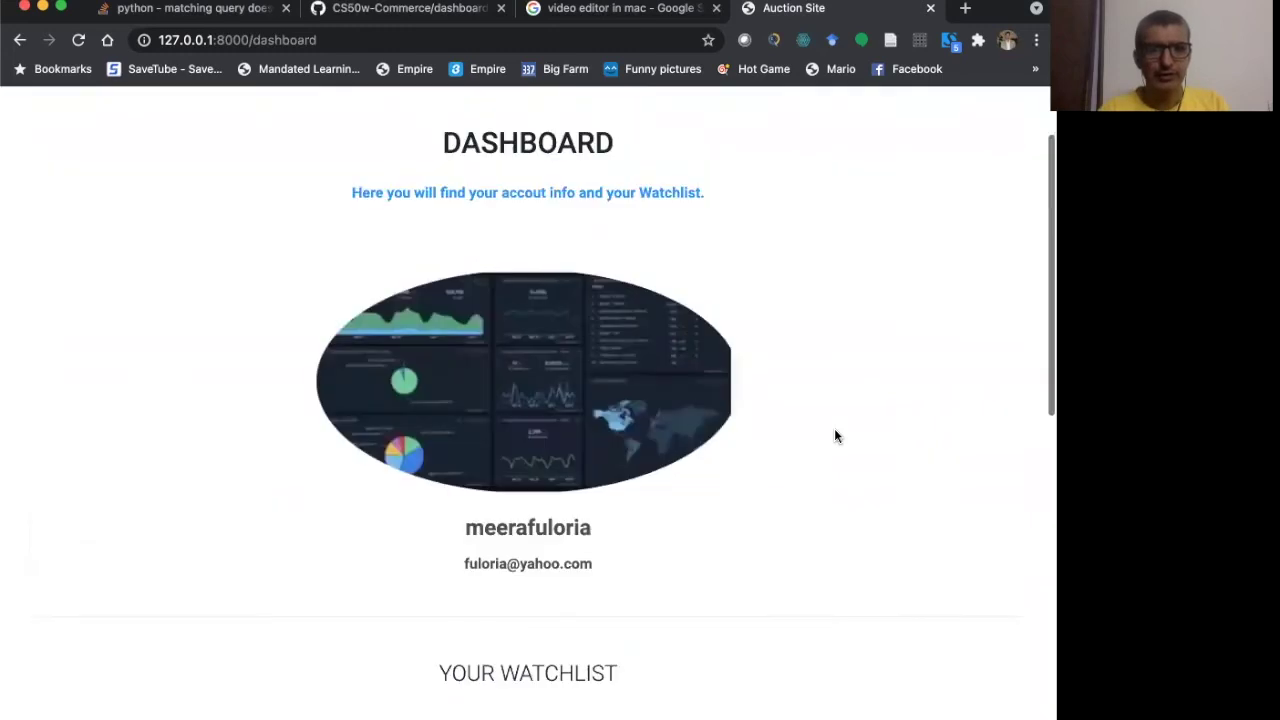
scroll(838, 437, "down", 1)
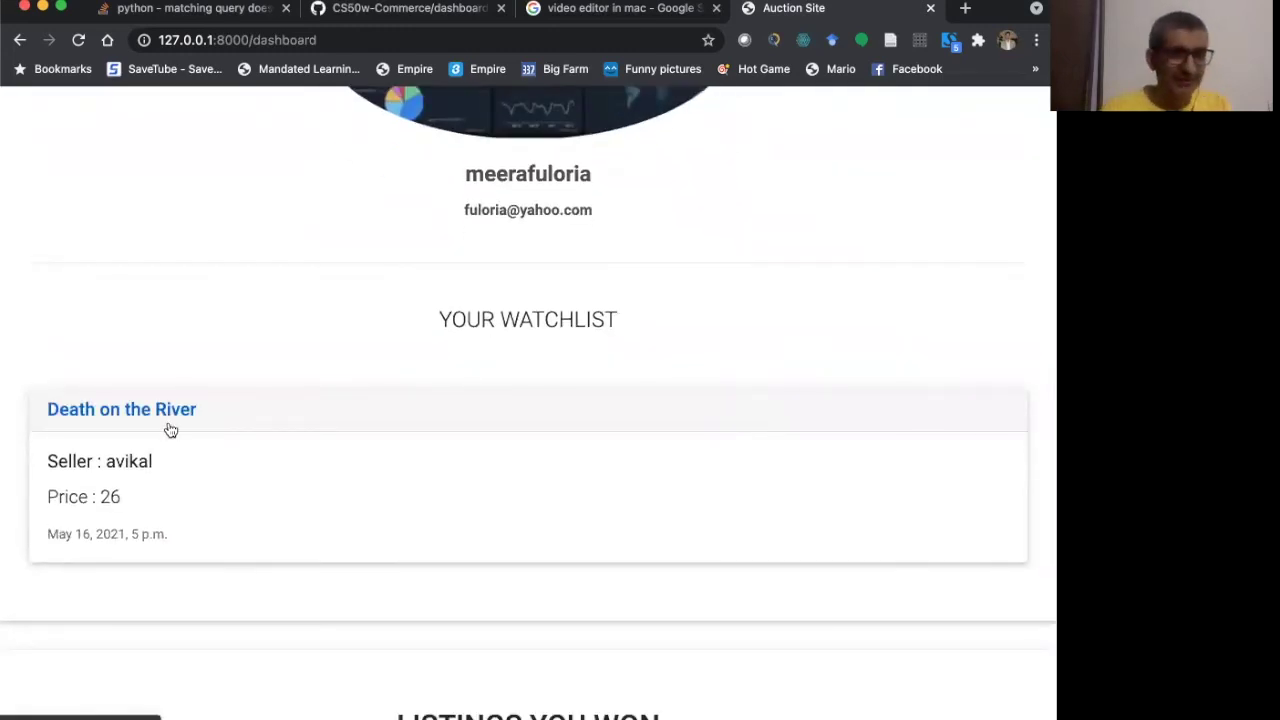
left_click(130, 412)
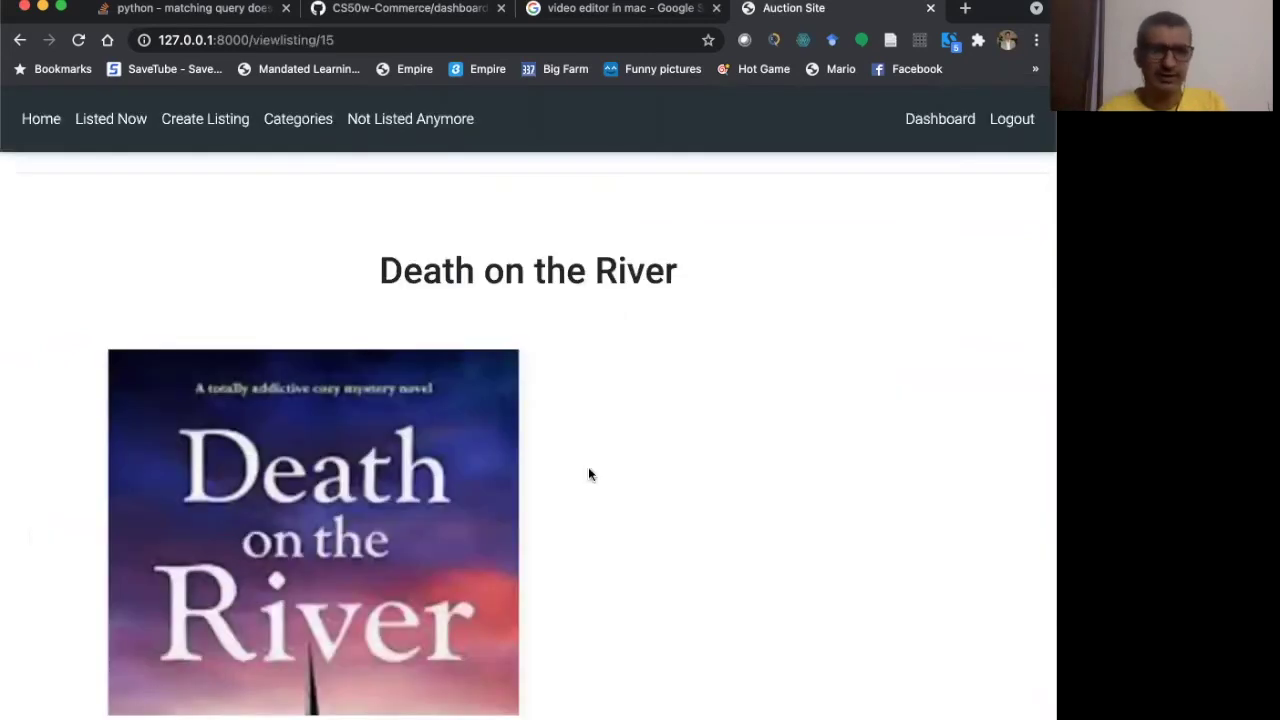
scroll(589, 474, "down", 2)
scroll(588, 474, "down", 3)
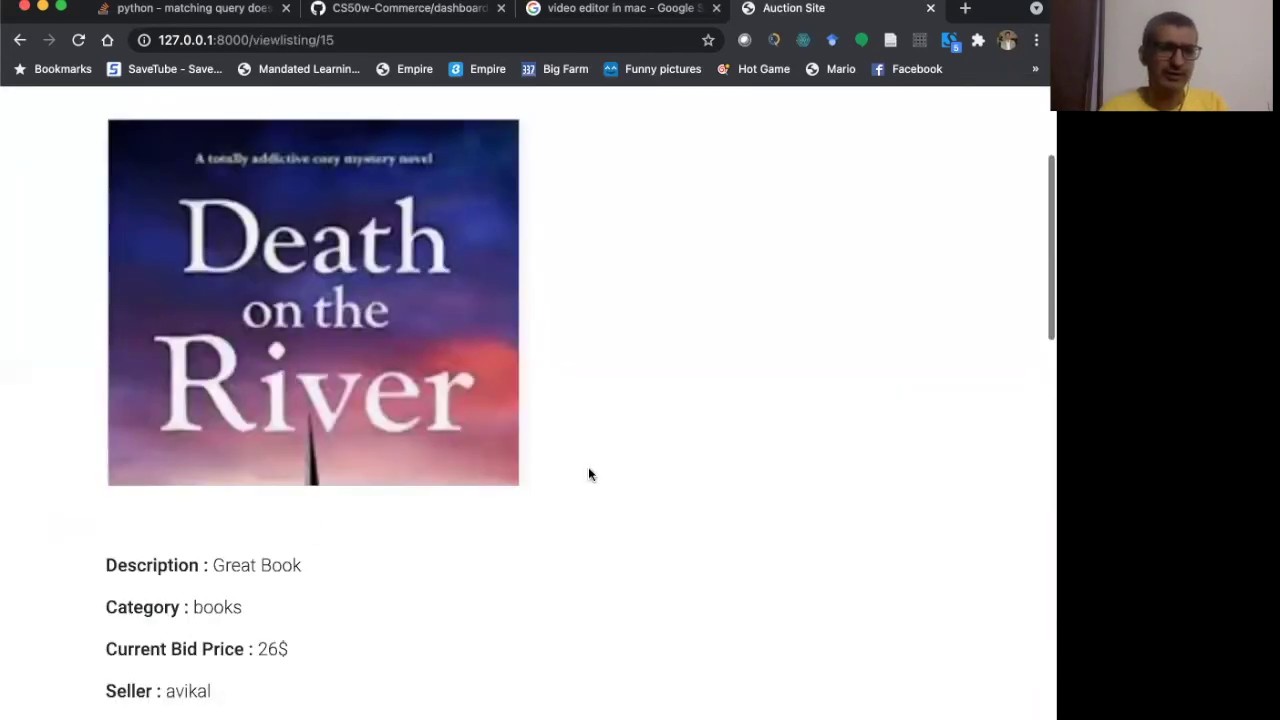
scroll(266, 530, "down", 1)
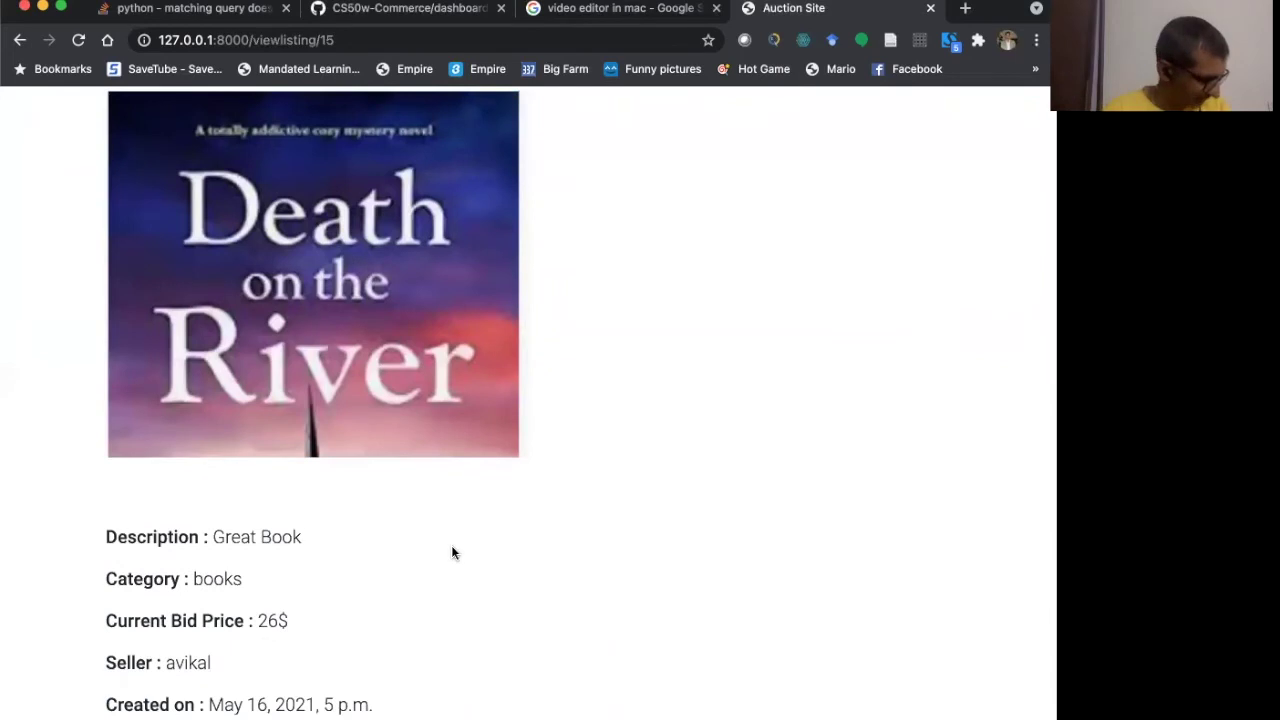
scroll(450, 553, "up", 5)
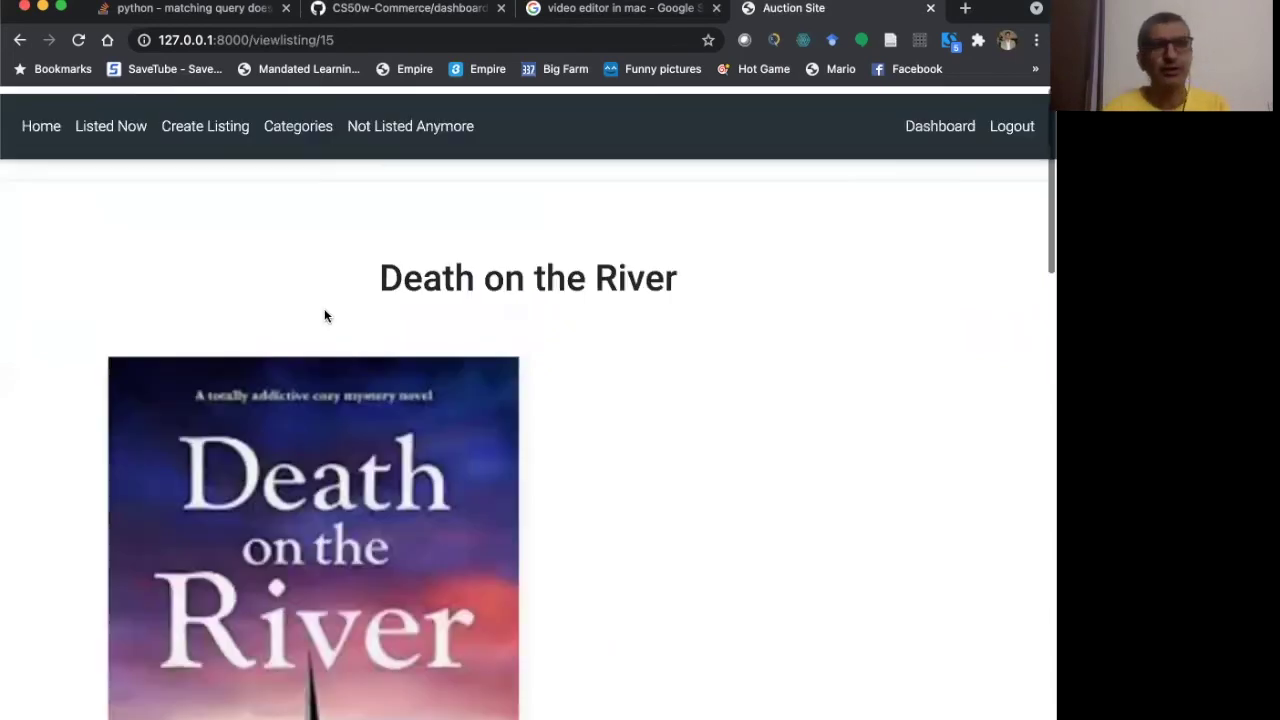
- Browse the listings in the Sports category
left_click(300, 121)
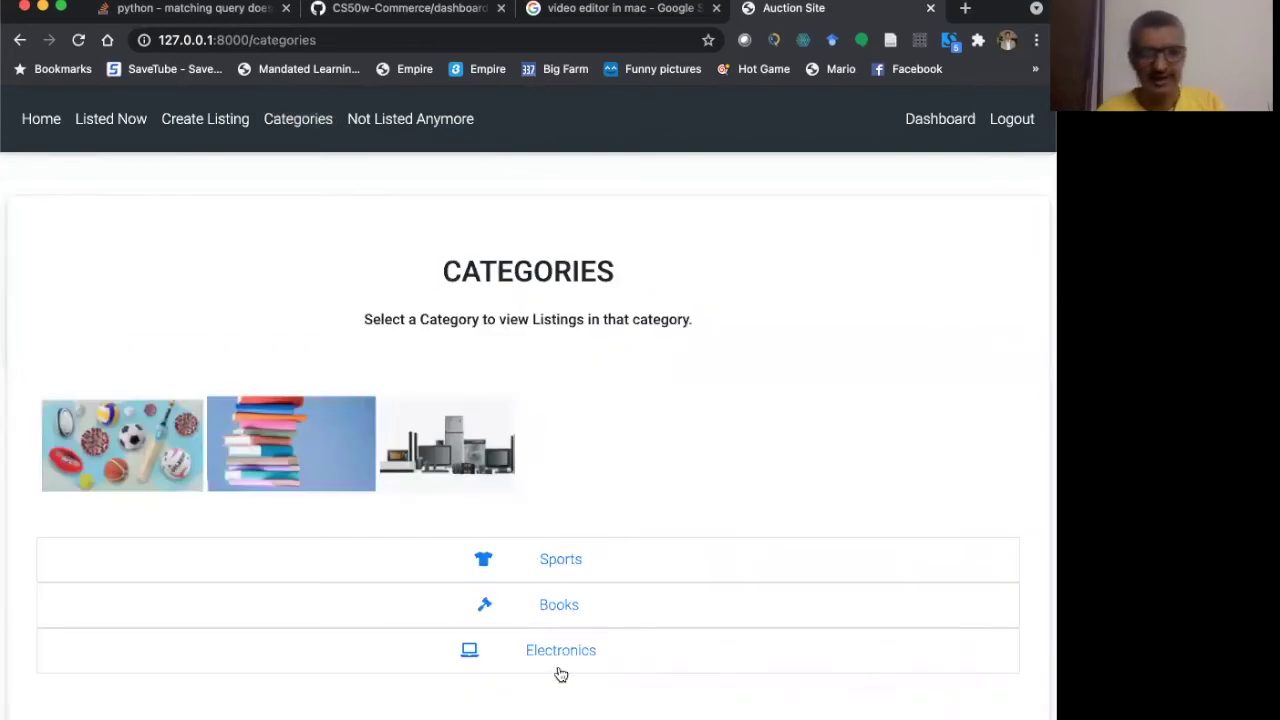
left_click(561, 571)
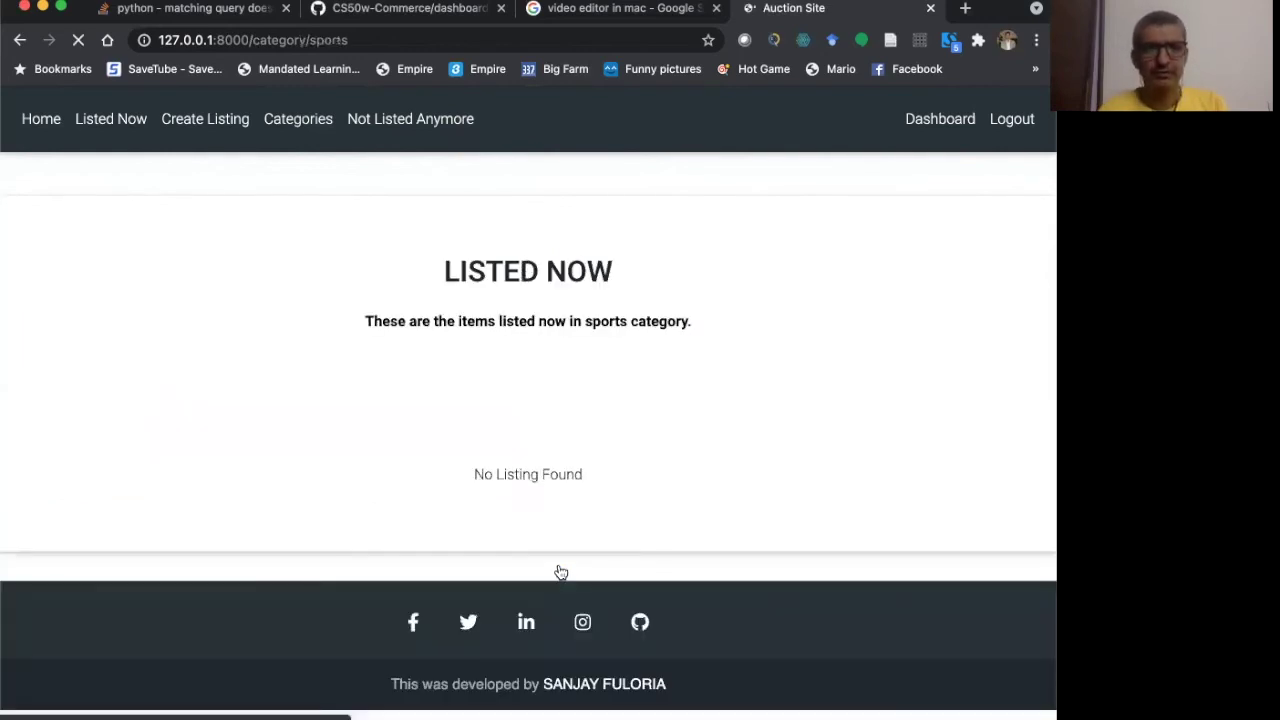
scroll(561, 572, "down", 5)
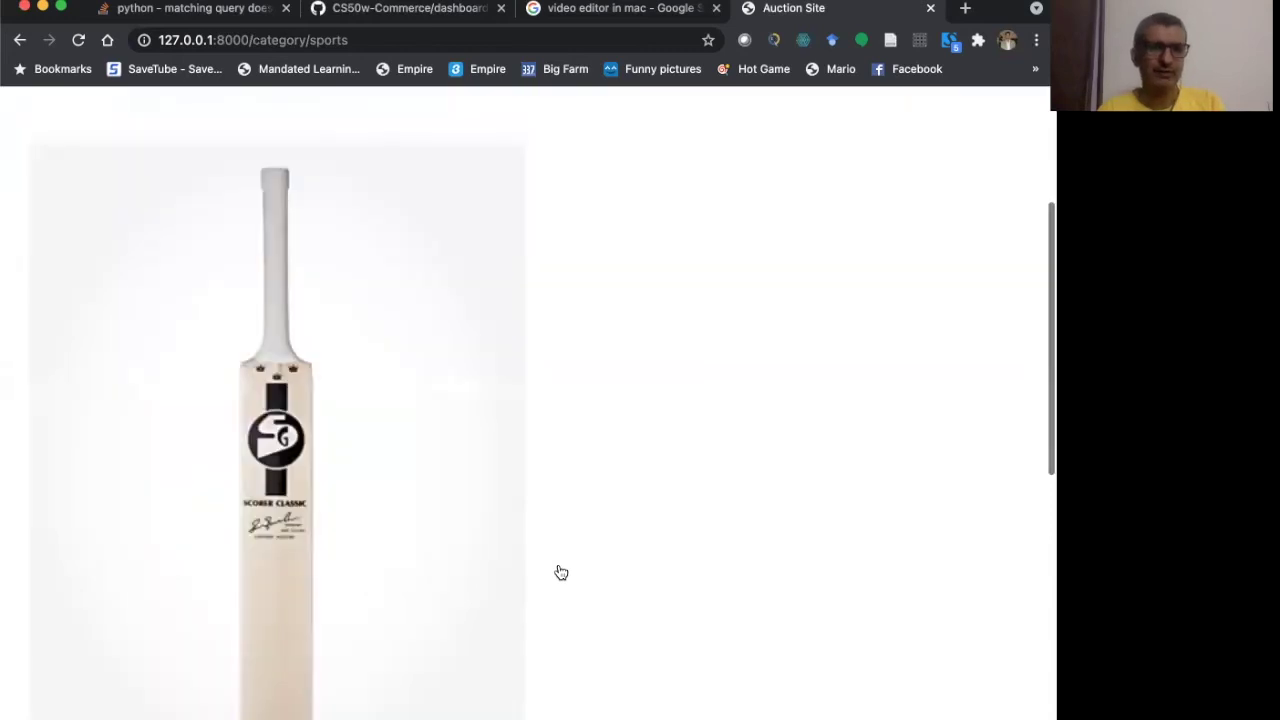
scroll(561, 572, "down", 1)
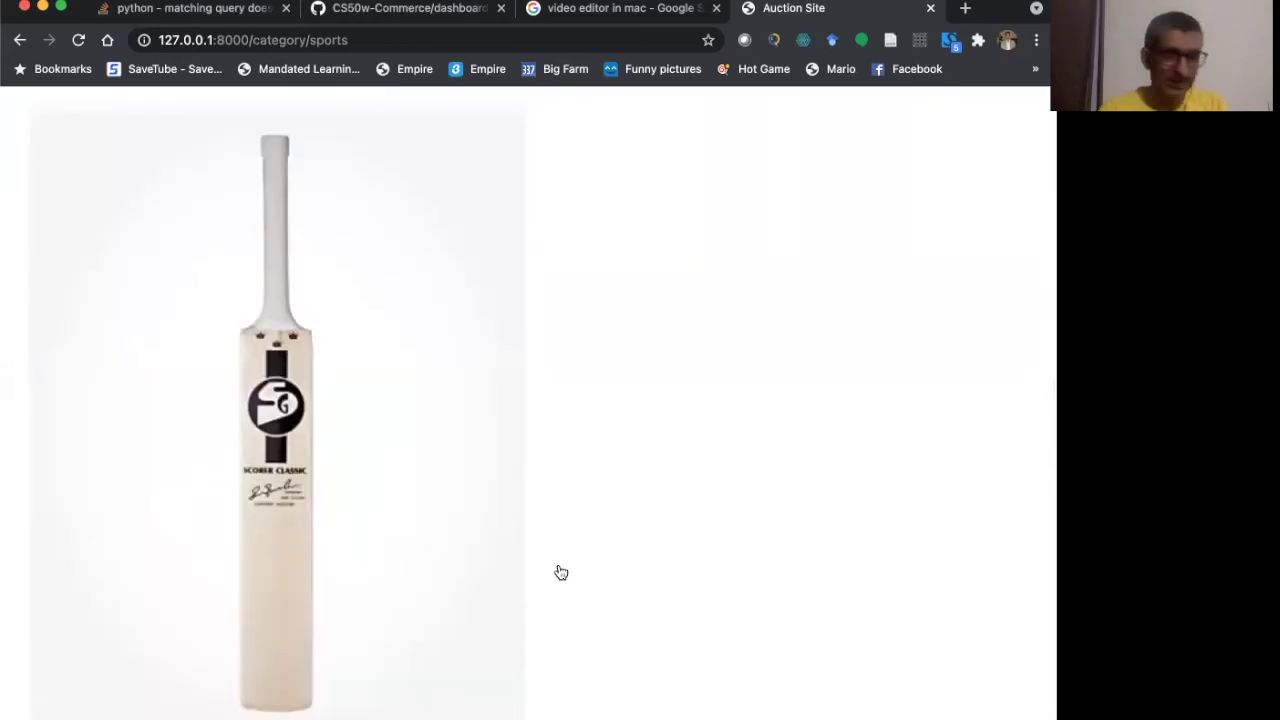
scroll(301, 162, "up", 6)
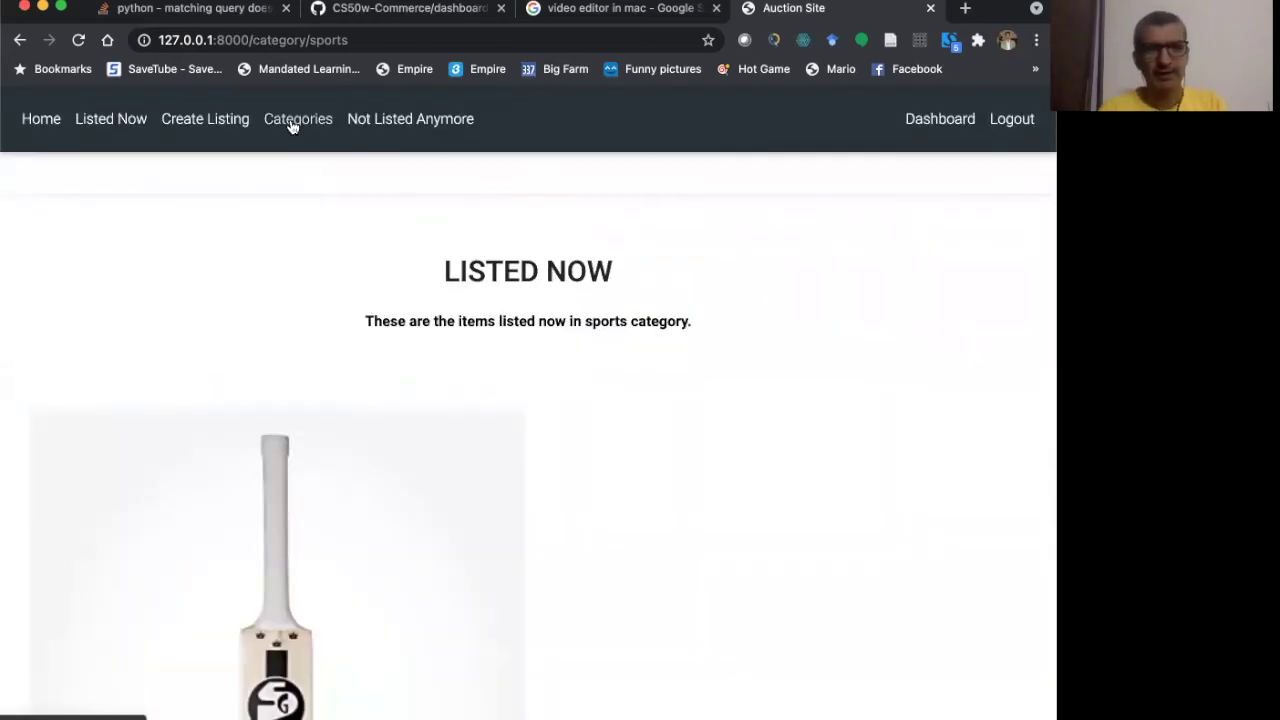
- Switch to the Books category and scroll through Death on the River (26$)
left_click(291, 125)
left_click(551, 610)
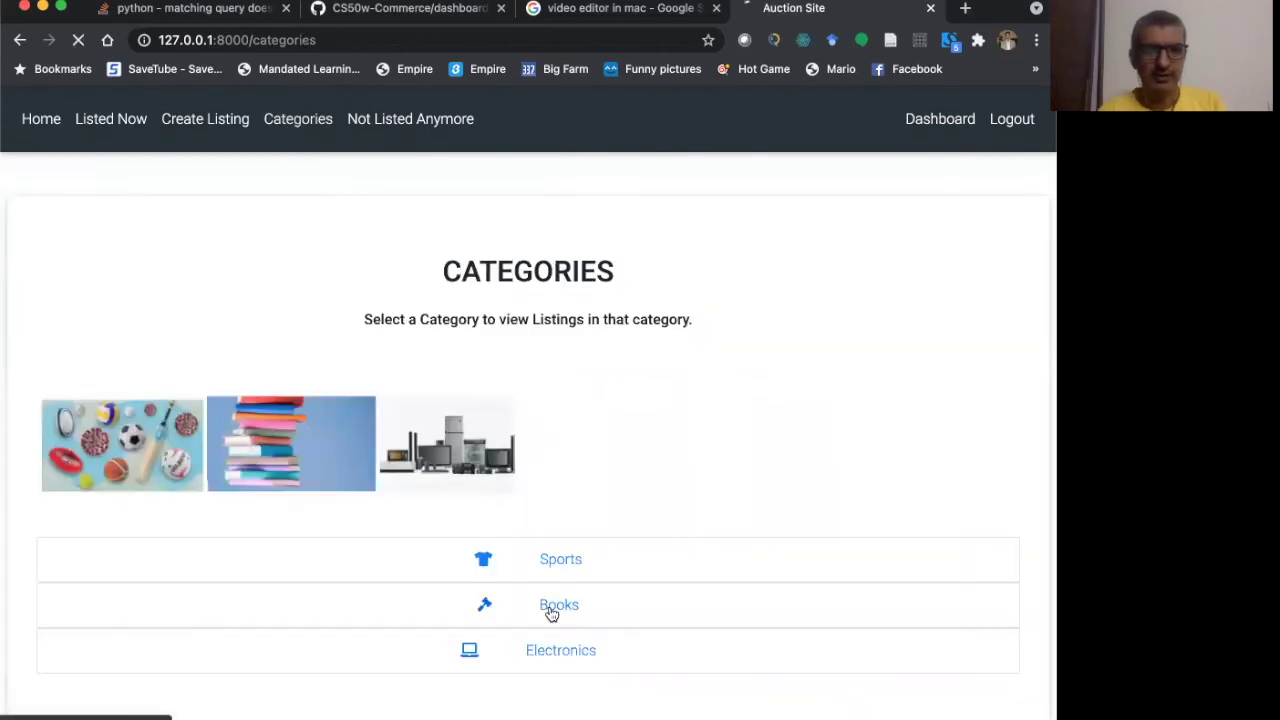
scroll(551, 613, "down", 4)
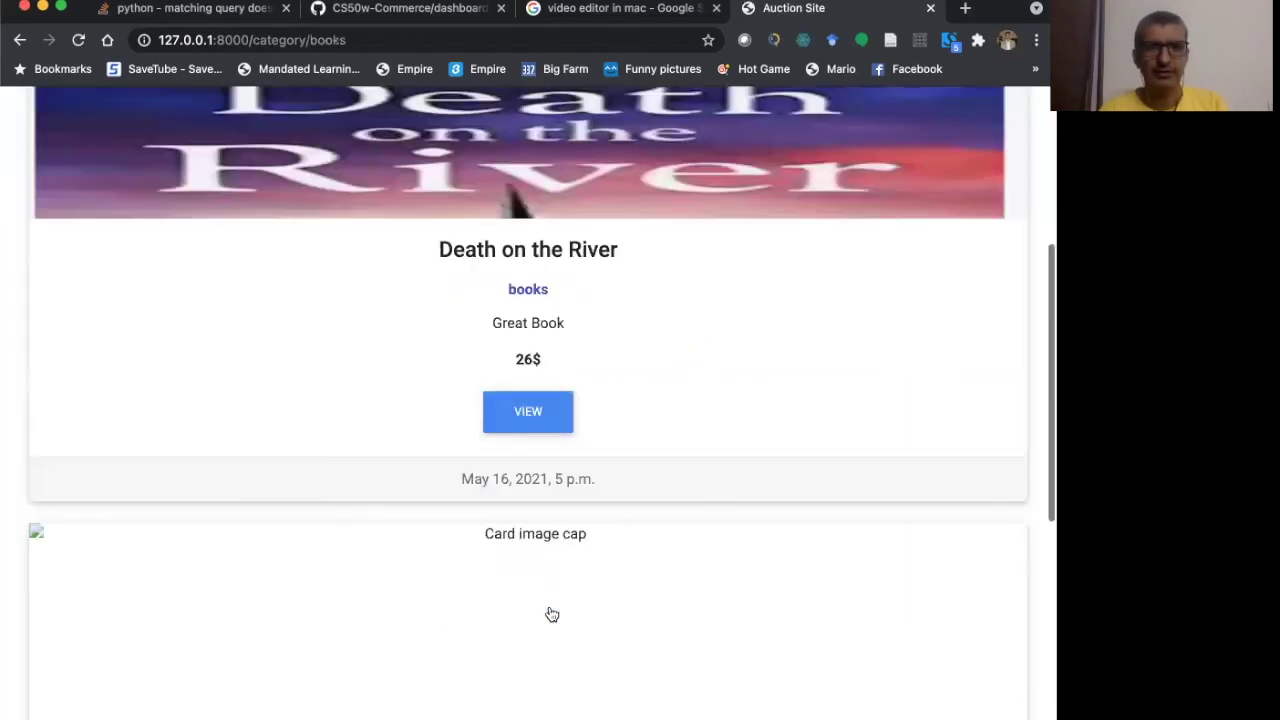
scroll(551, 614, "down", 4)
scroll(551, 614, "up", 10)
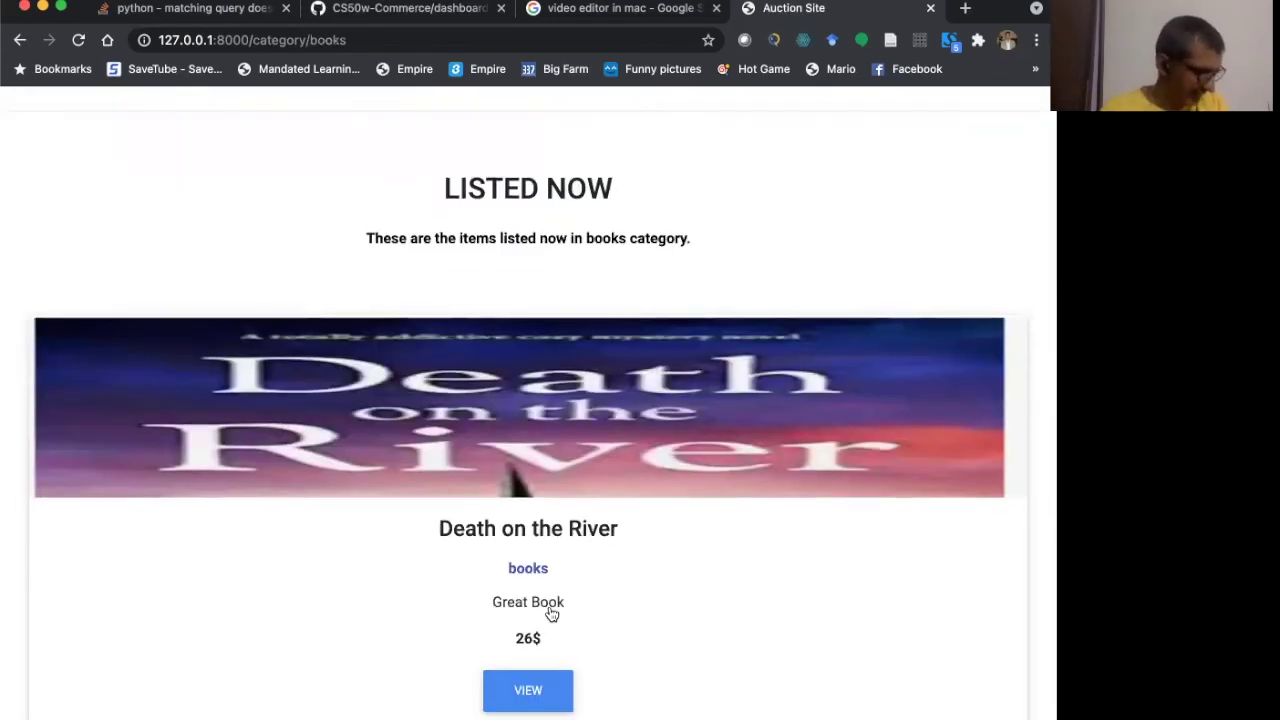
scroll(551, 614, "up", 2)
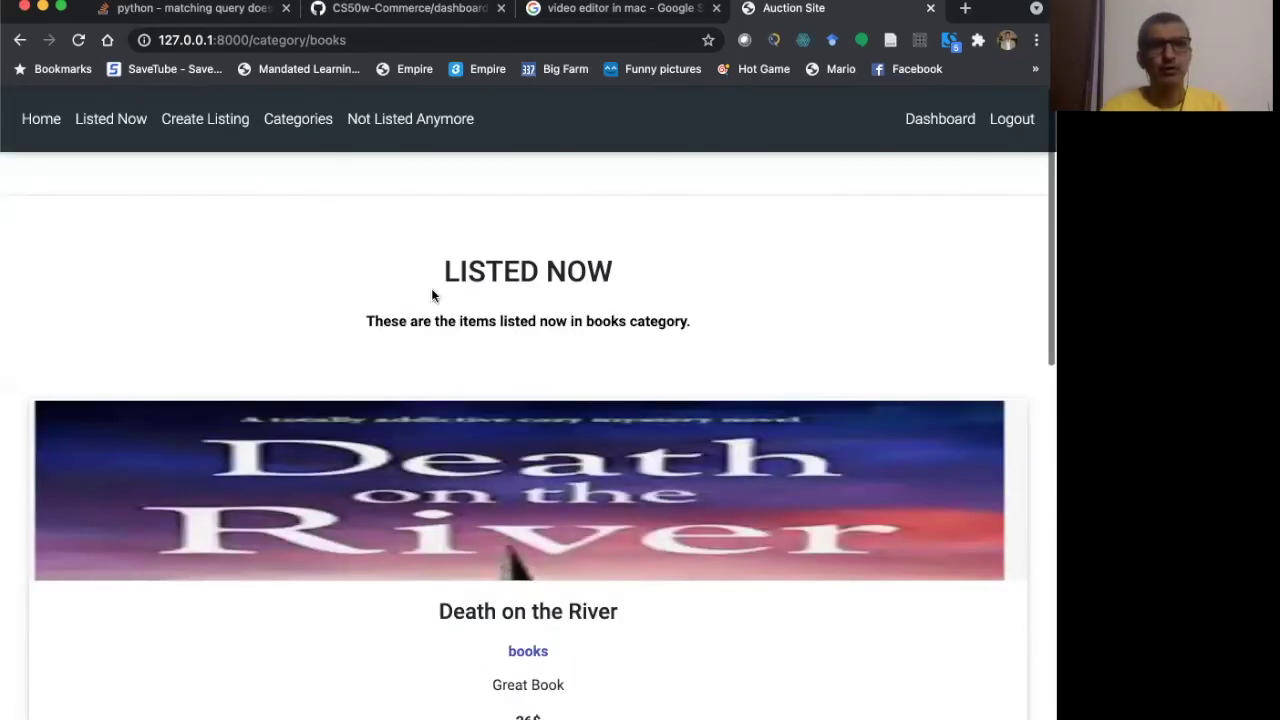
- Go to the Django admin at 127.0.0.1:8000/admin
left_click(355, 40)
left_click(355, 40)
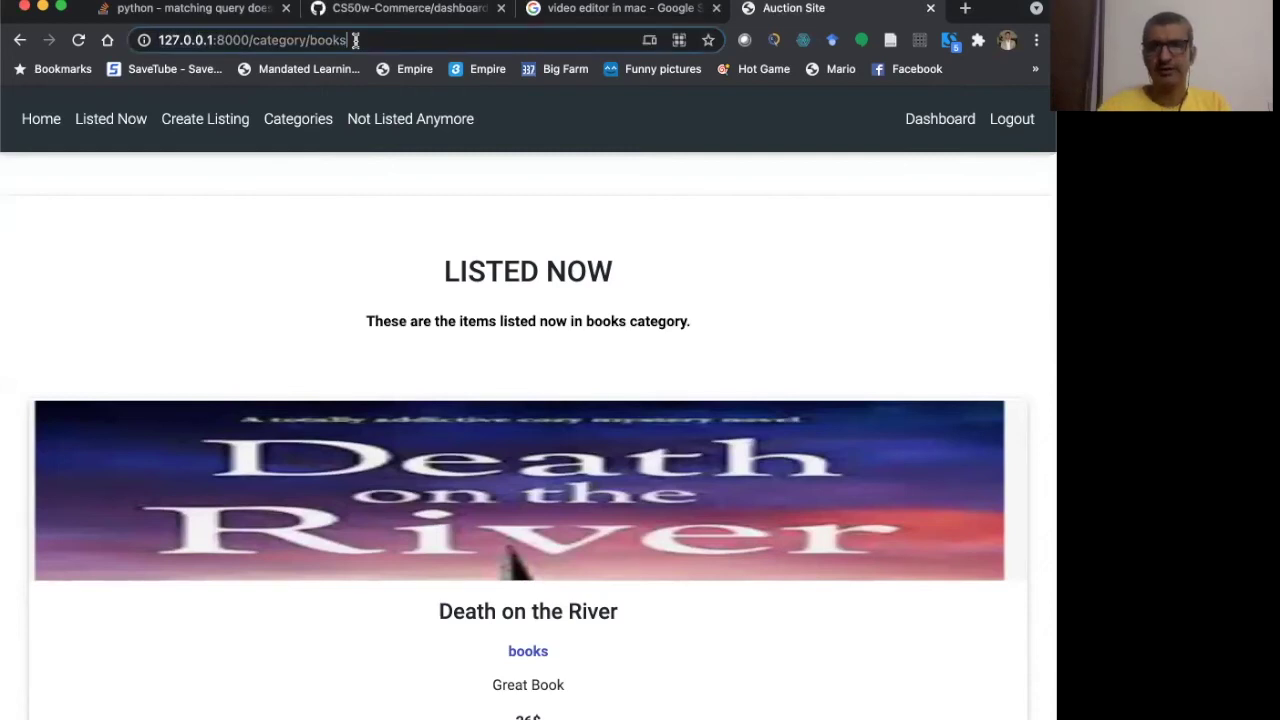
key("BackSpace")
key("BackSpace")
key("BackSpace")
key("BackSpace")
key("BackSpace")
key("BackSpace")
key("BackSpace")
key("BackSpace")
key("BackSpace")
key("BackSpace")
key("BackSpace")
key("BackSpace")
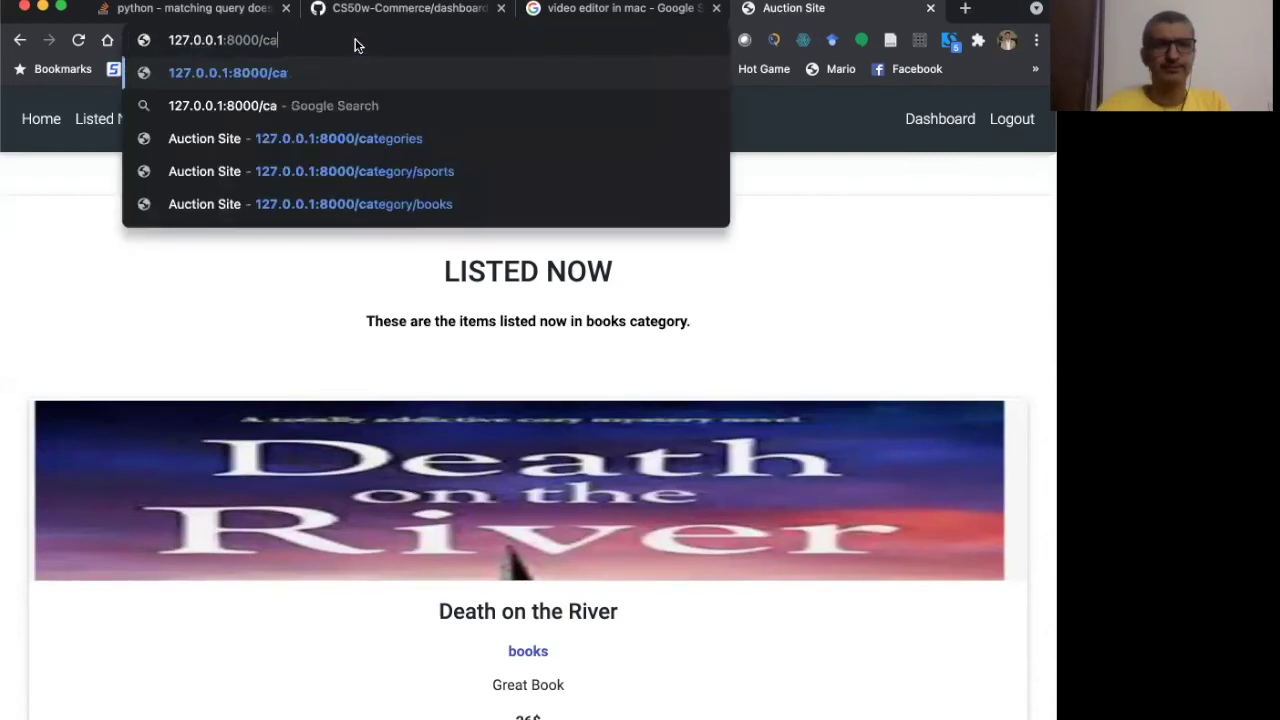
key("BackSpace")
key("BackSpace")
type("admin")
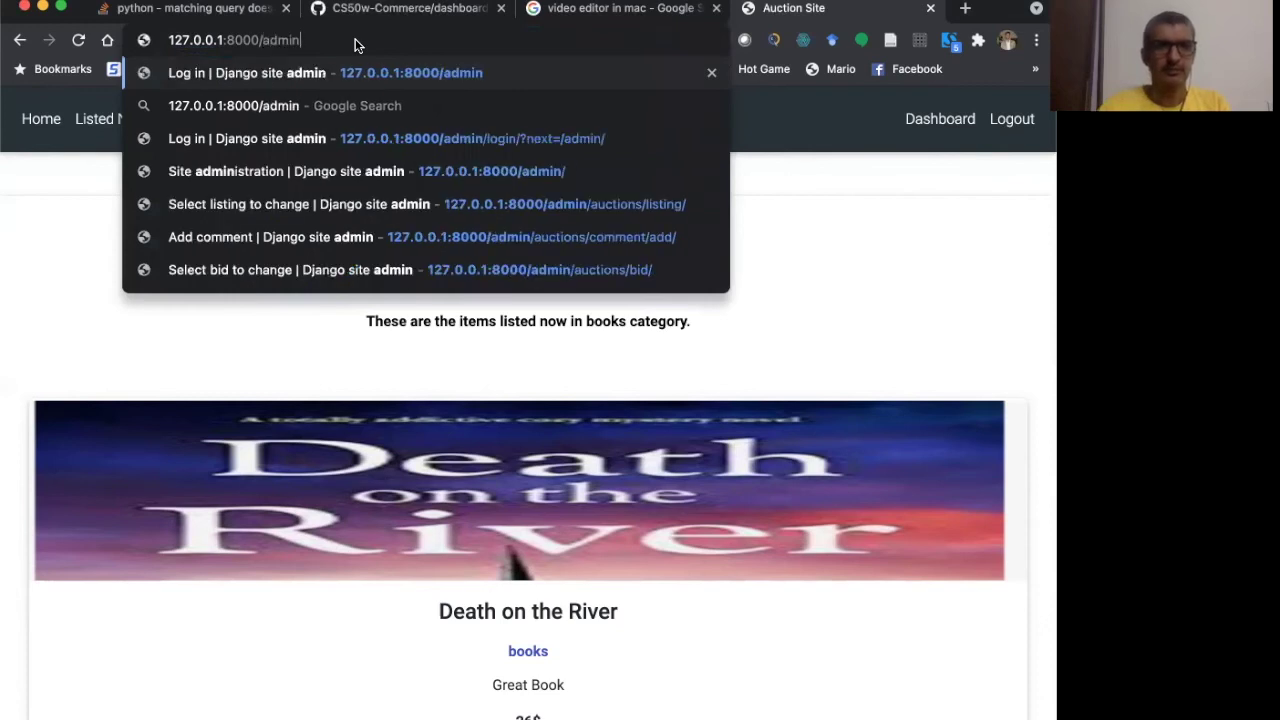
key("Return")
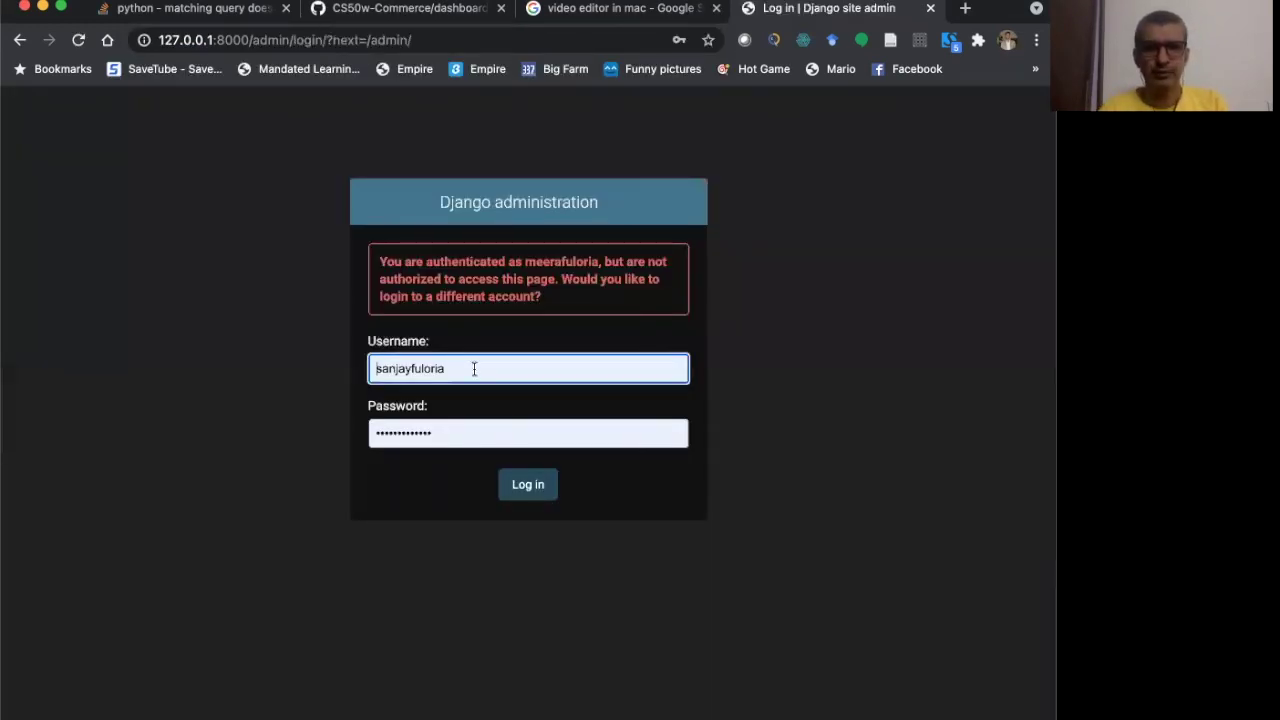
- Log in to the admin with the saved admin account from autofill
left_click(474, 369)
key("super+a")
type("f")
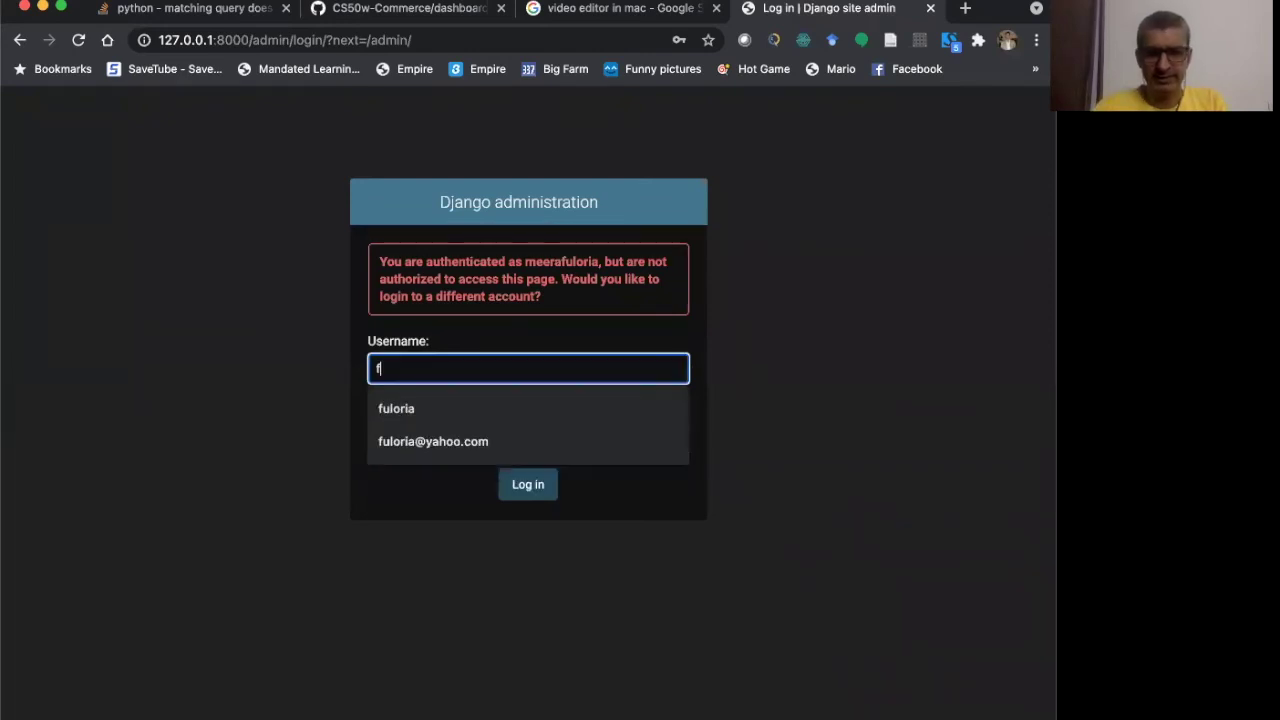
type("uloria")
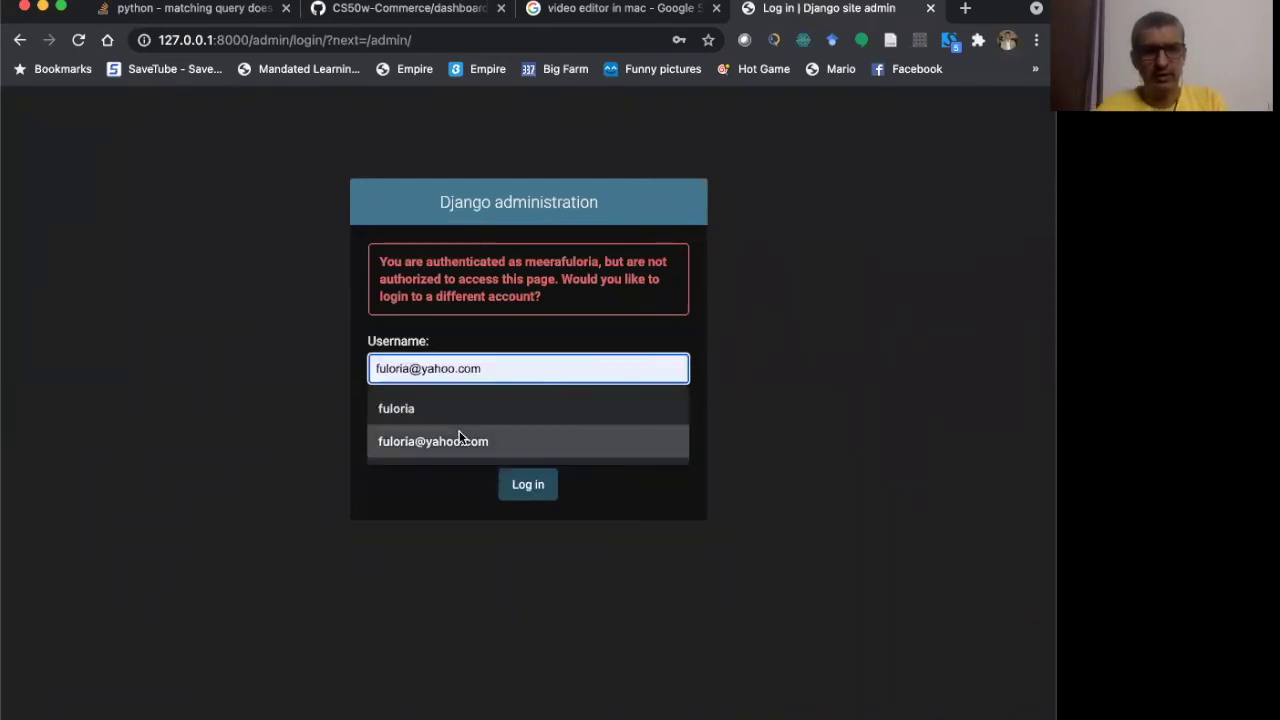
left_click(457, 412)
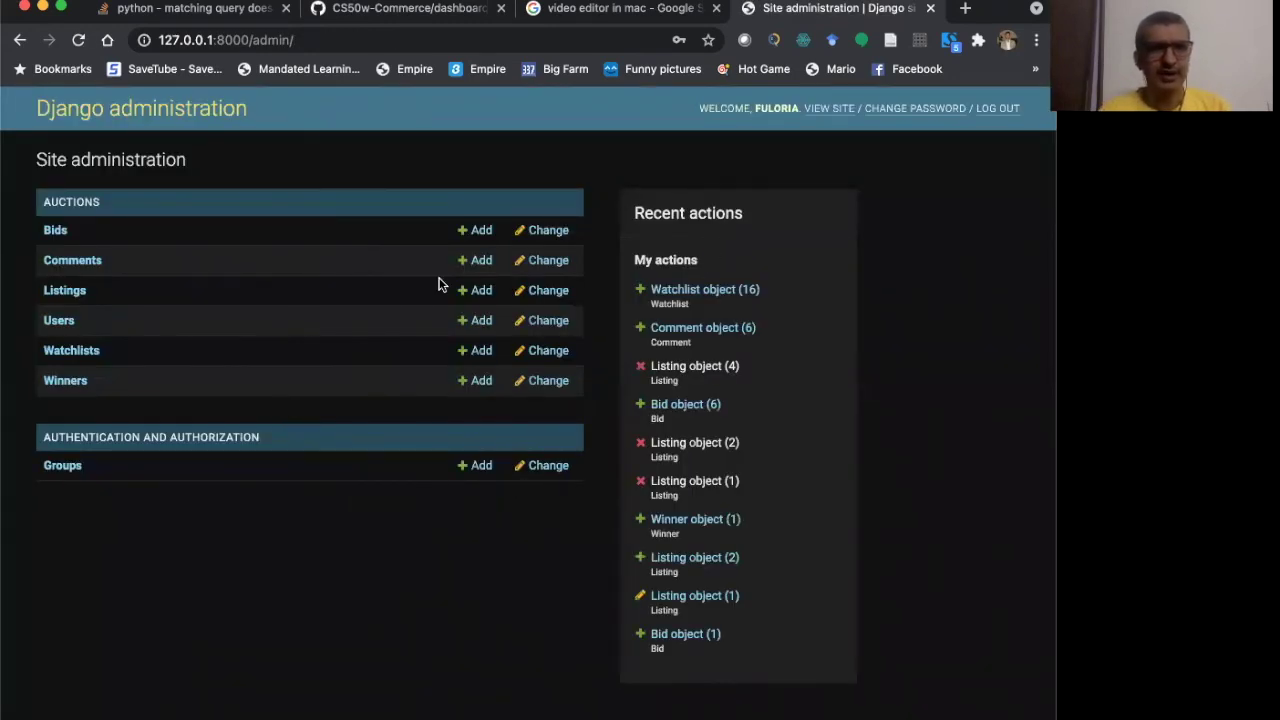
- Fill a new comment with the user's account, text 'Good book posted' and Listingid 1
left_click(484, 262)
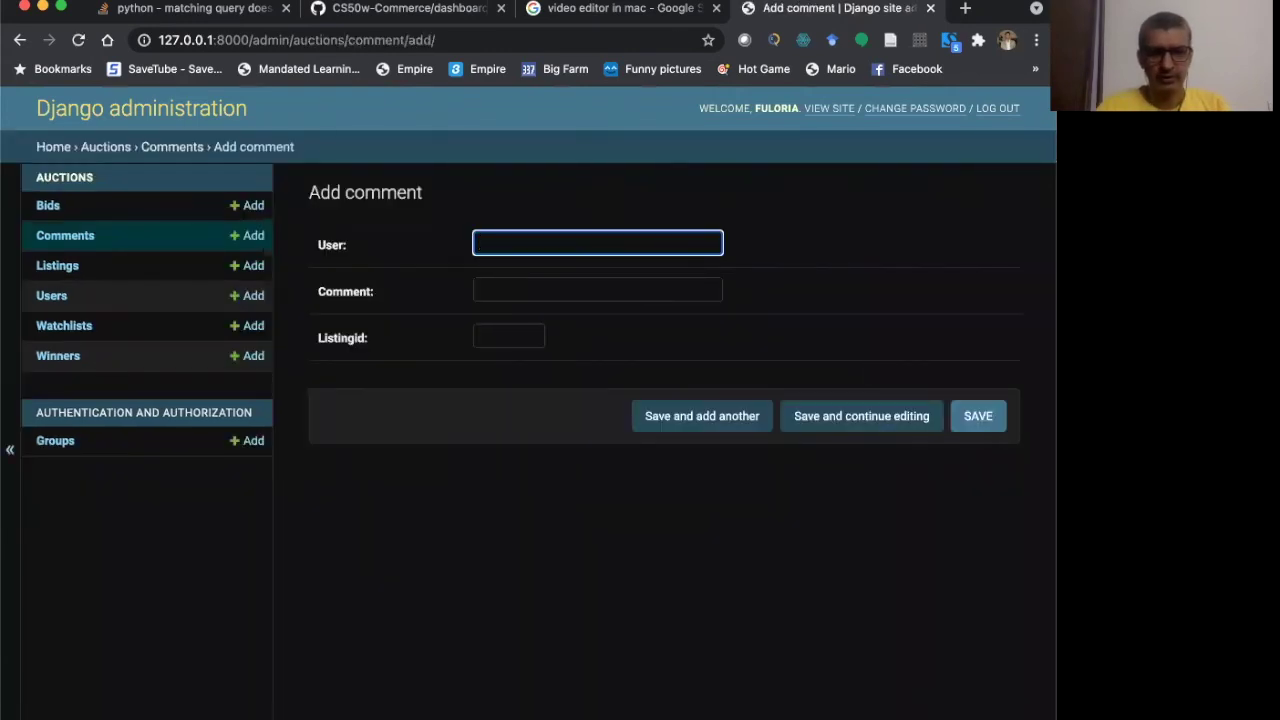
type("meera")
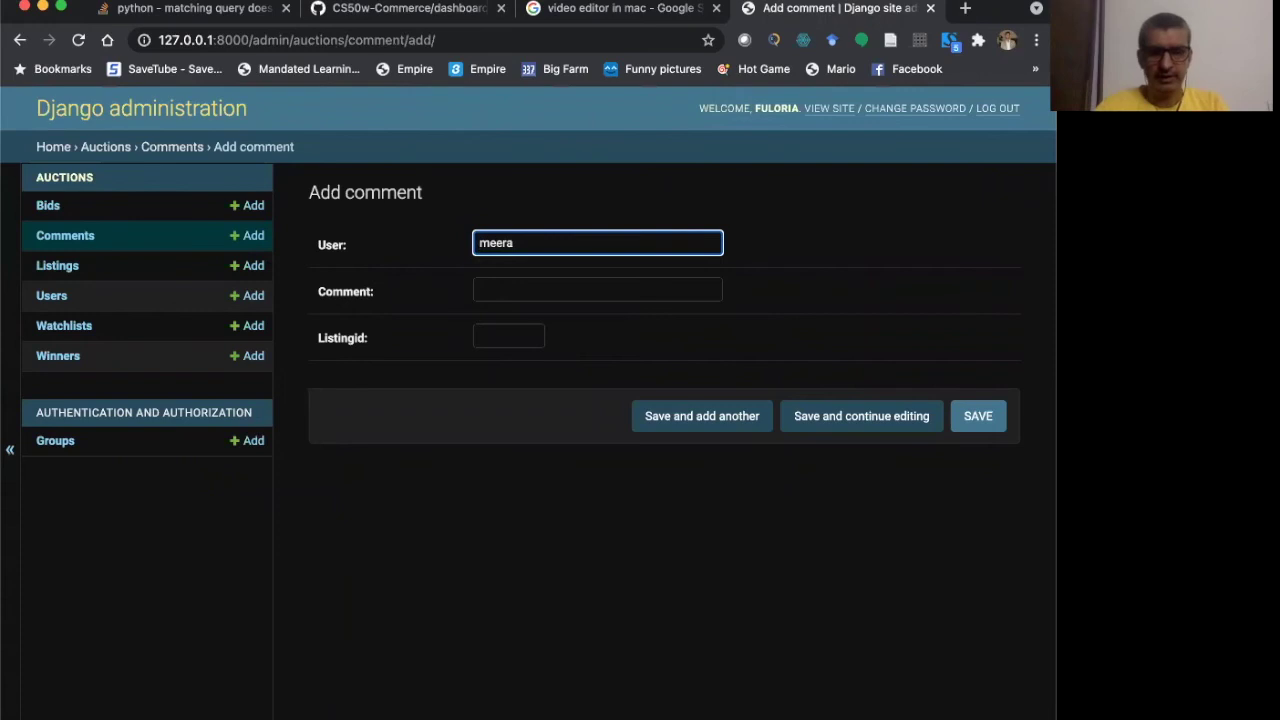
type("fuloria")
left_click(597, 289)
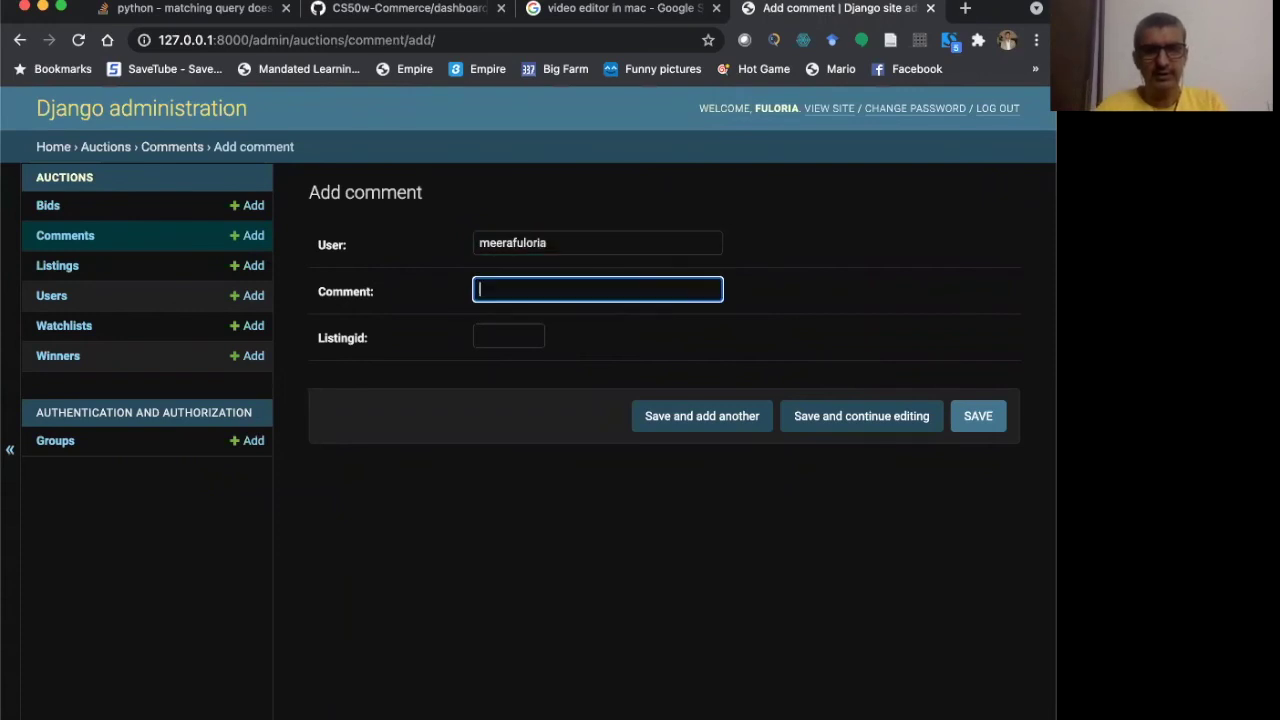
type("G")
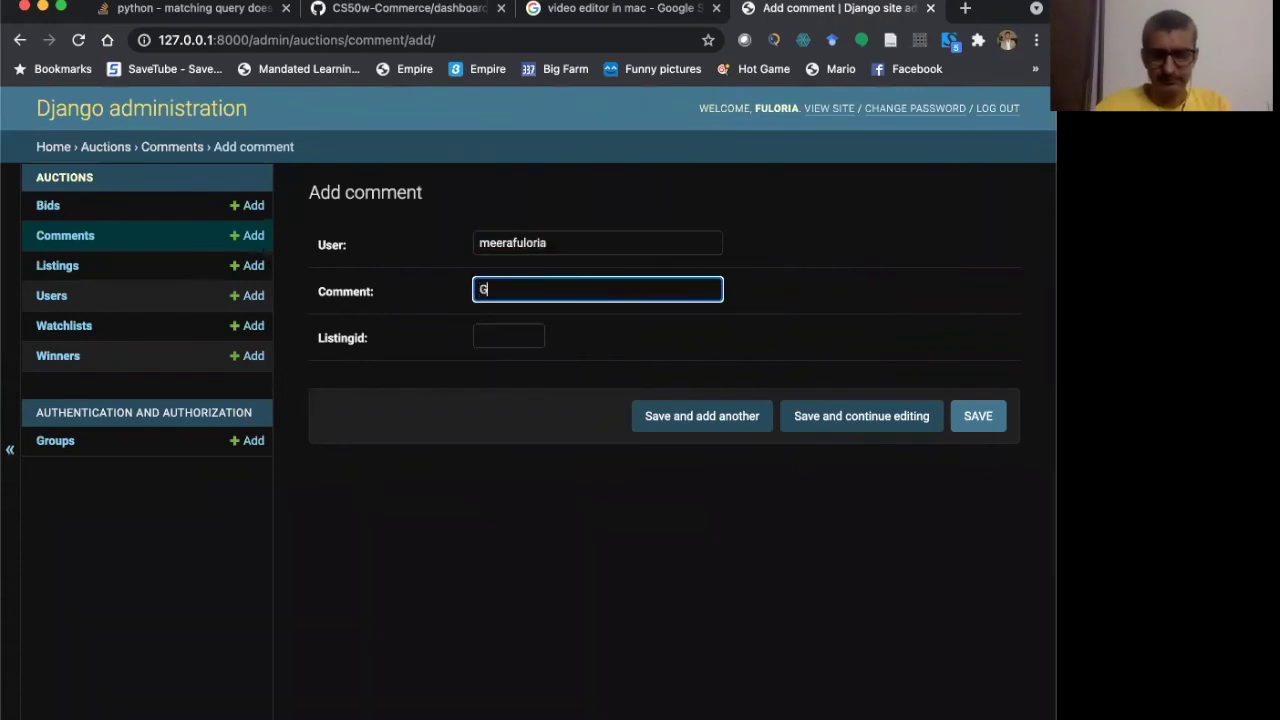
type("ood book po")
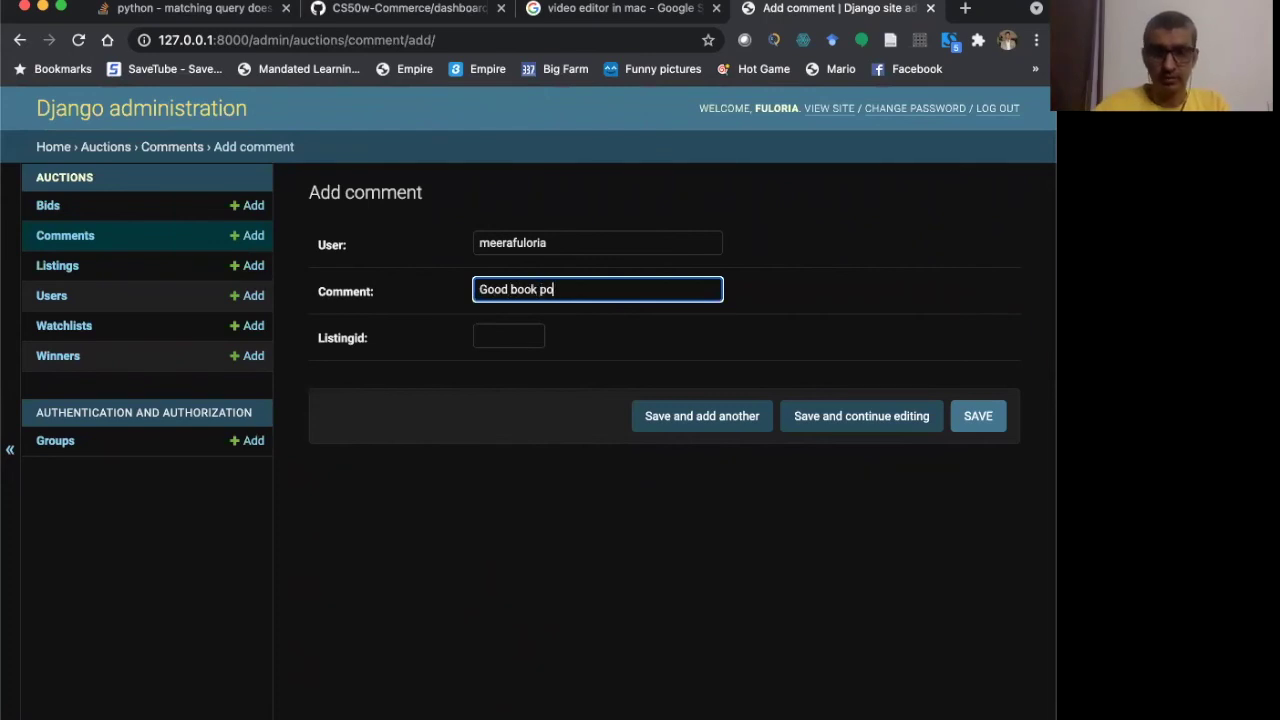
type("sted")
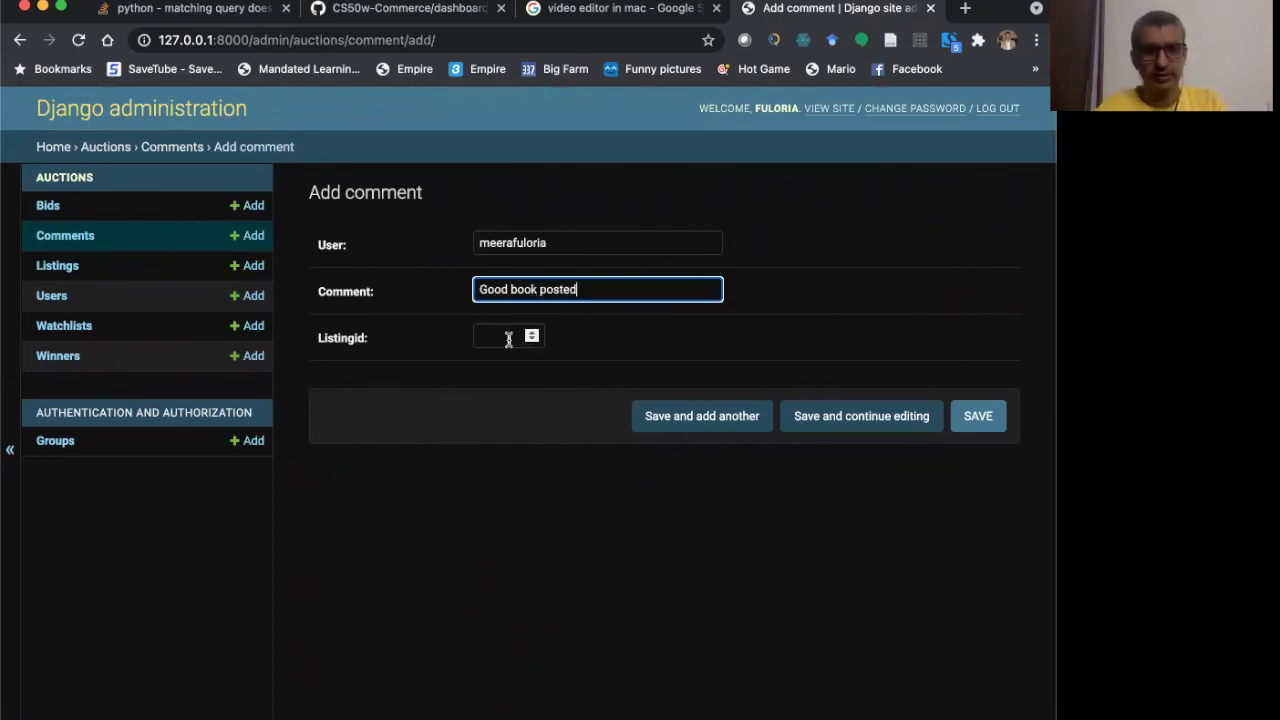
left_click(508, 337)
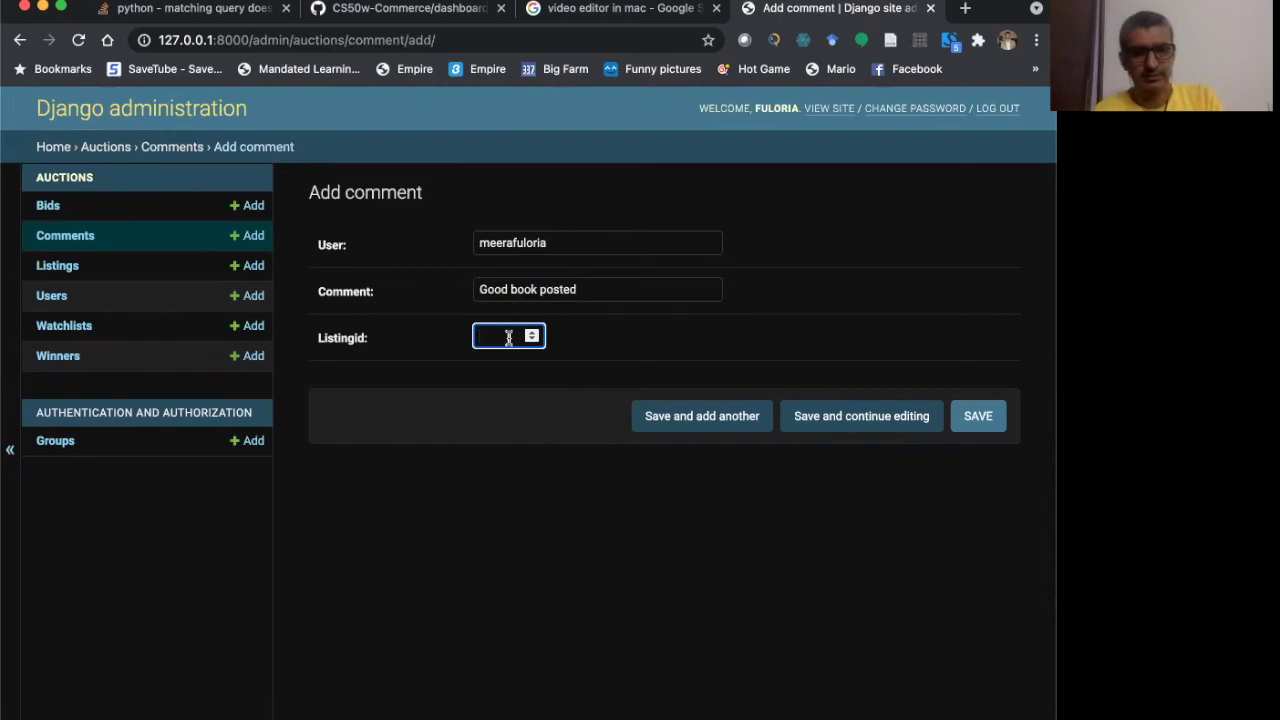
type("1")
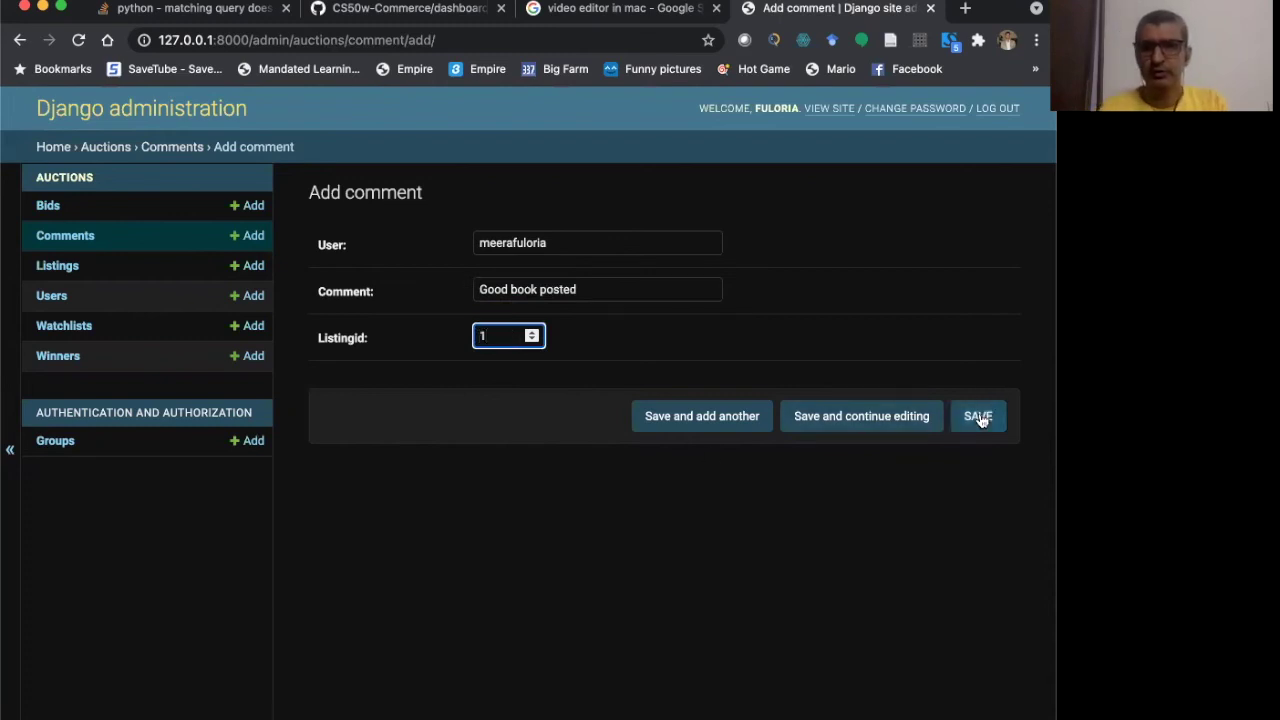
- Save the comment, view Comment object (2), and bring up the Add user form
left_click(980, 419)
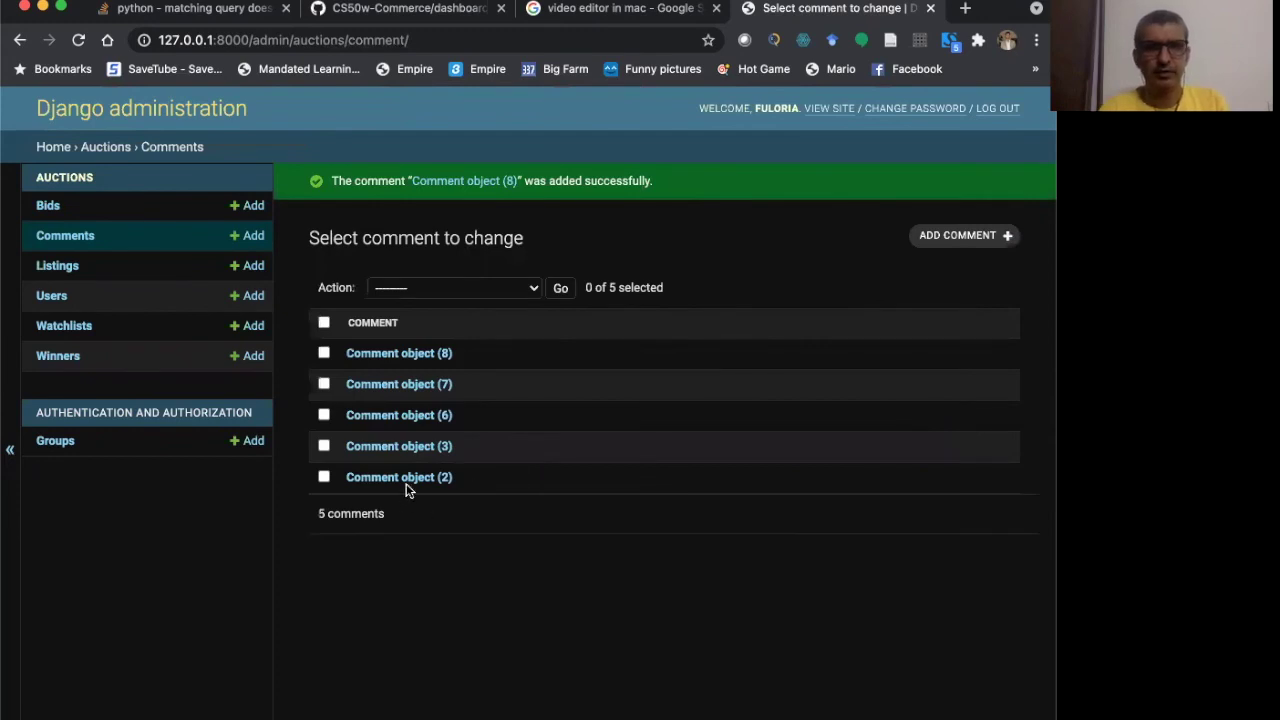
left_click(407, 479)
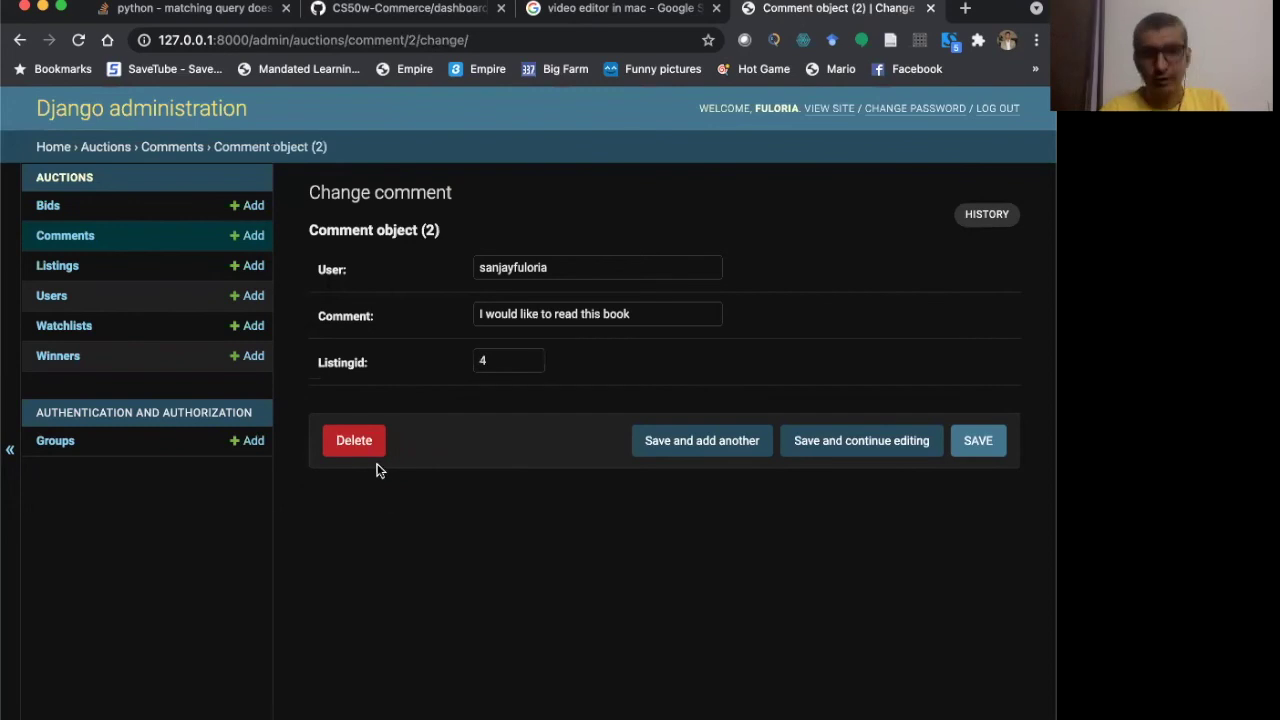
left_click(248, 300)
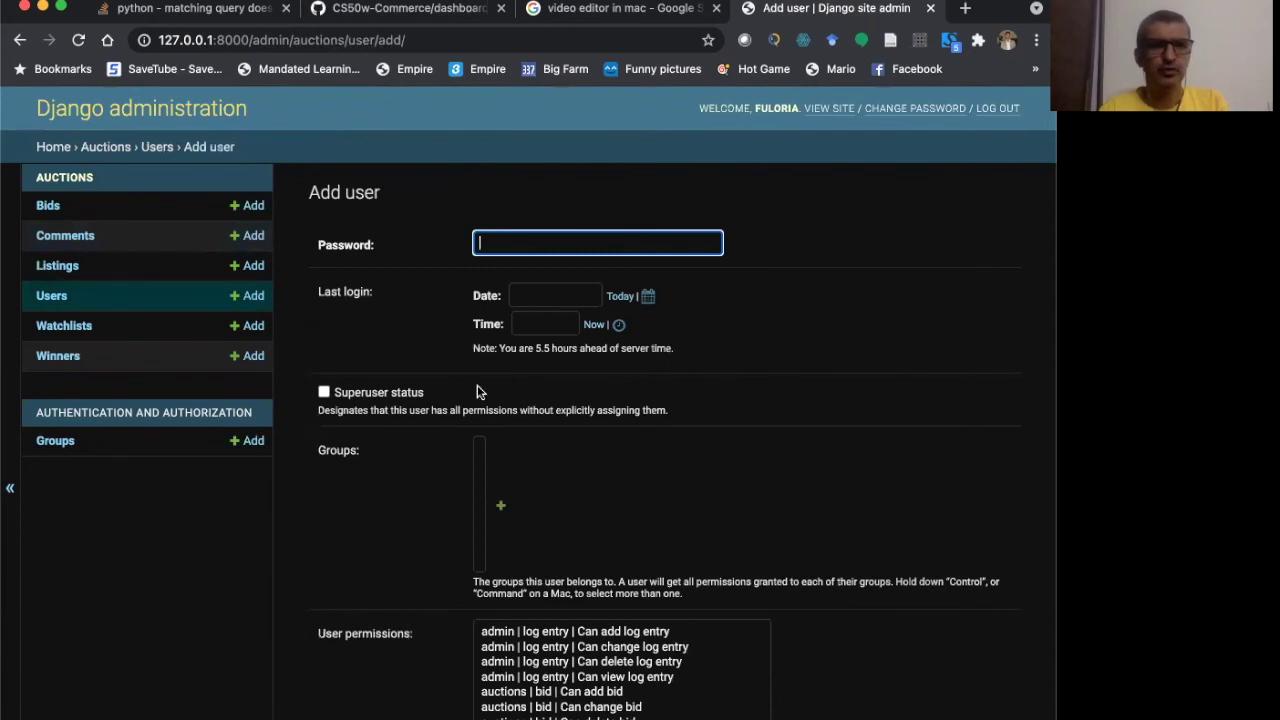
- Add and save a 28 bid from the chosen user on Good Daughter, Listingid 2
left_click(252, 207)
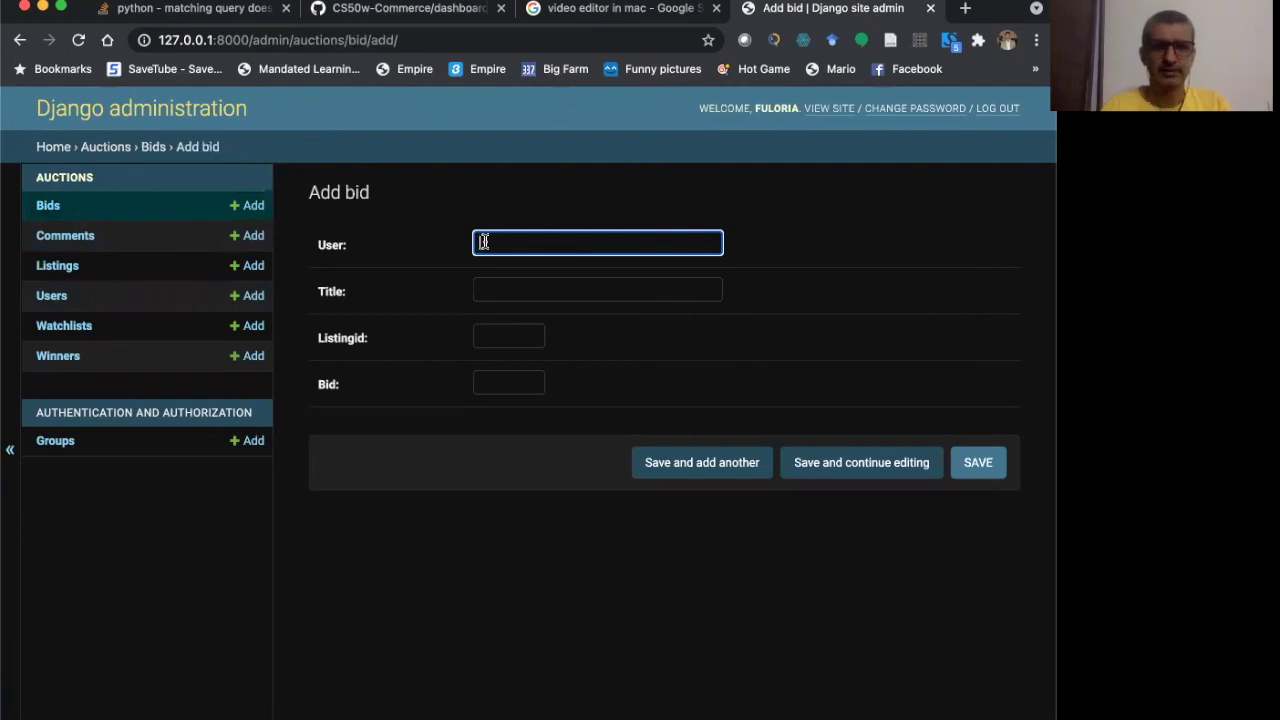
type("avikal")
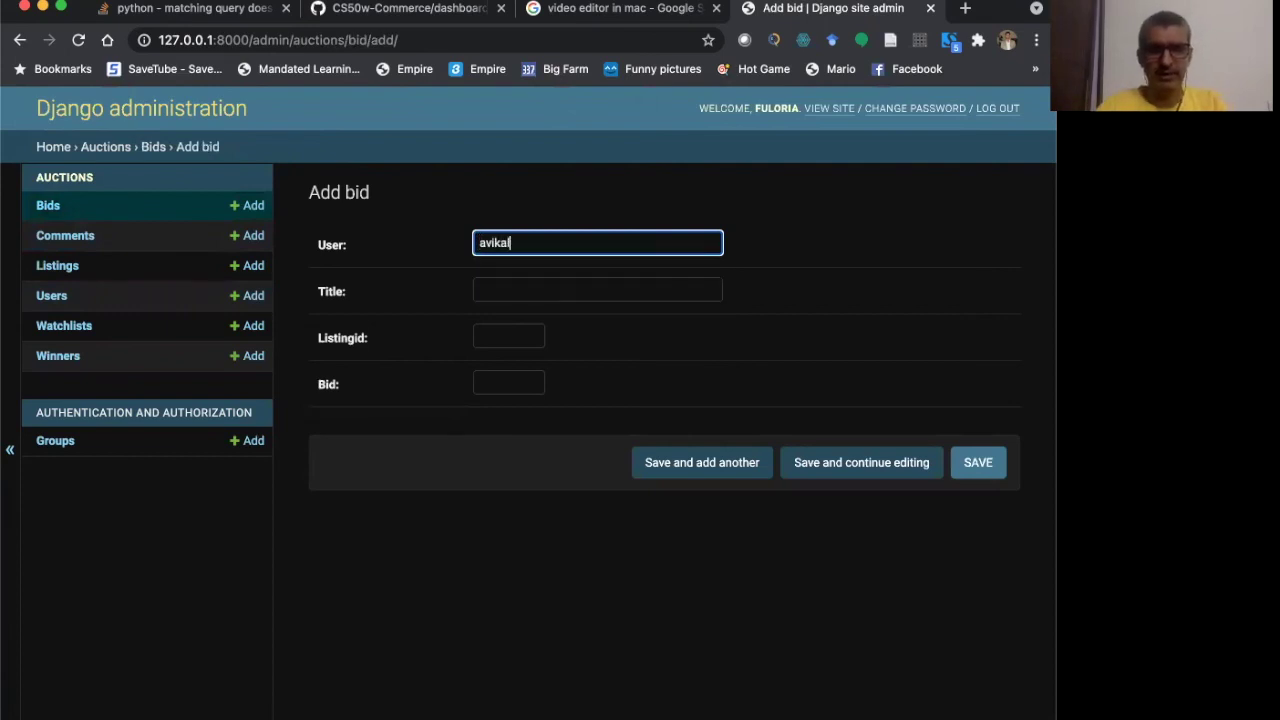
key("Tab")
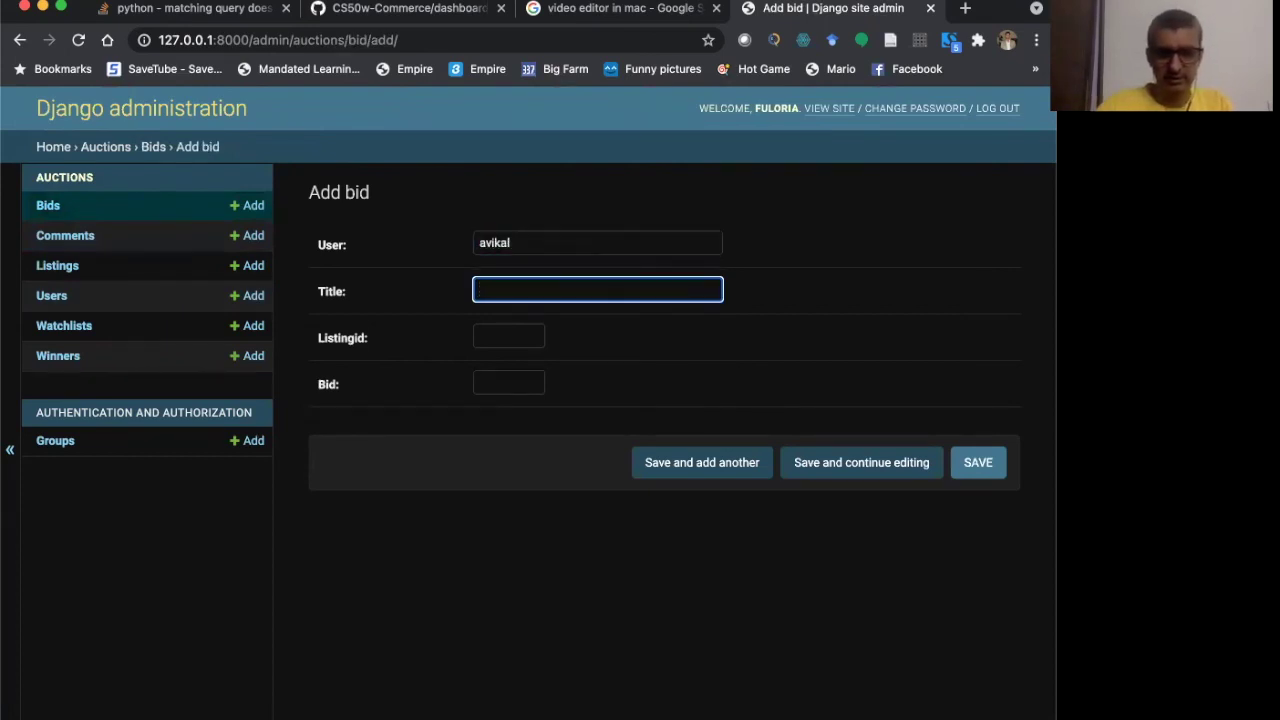
type("Good Daughter")
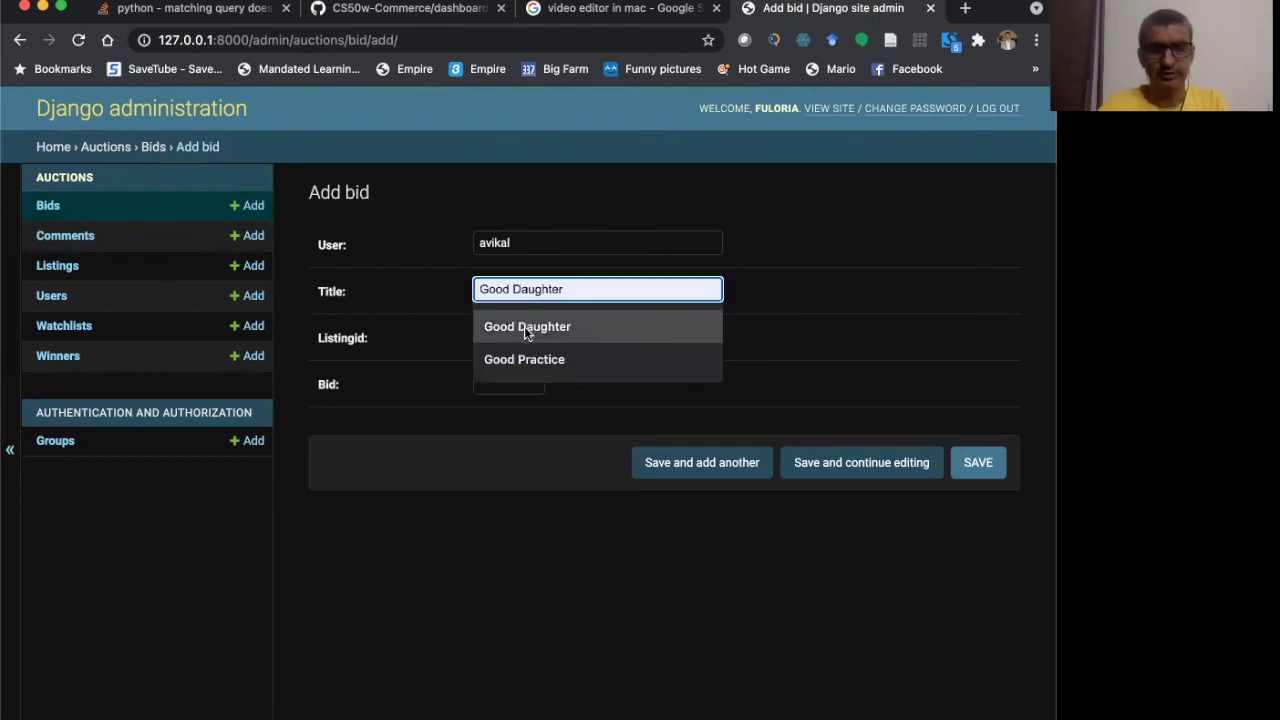
left_click(524, 326)
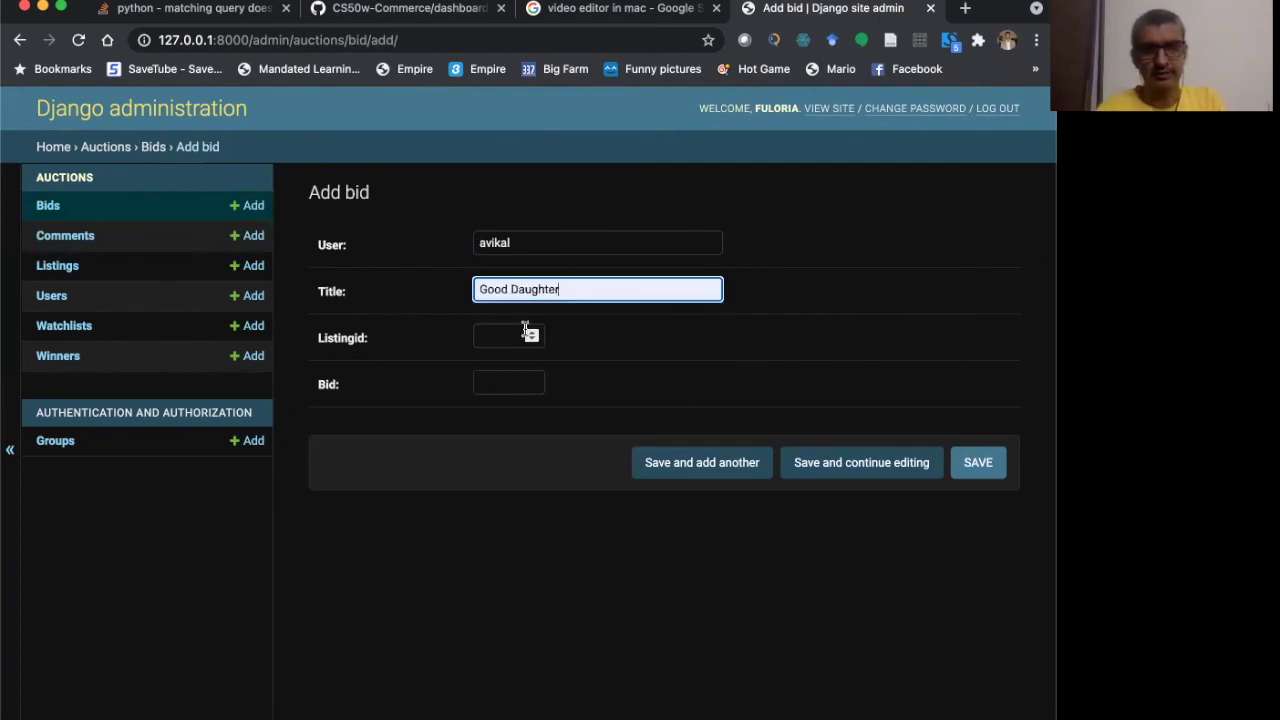
left_click(514, 334)
type("2")
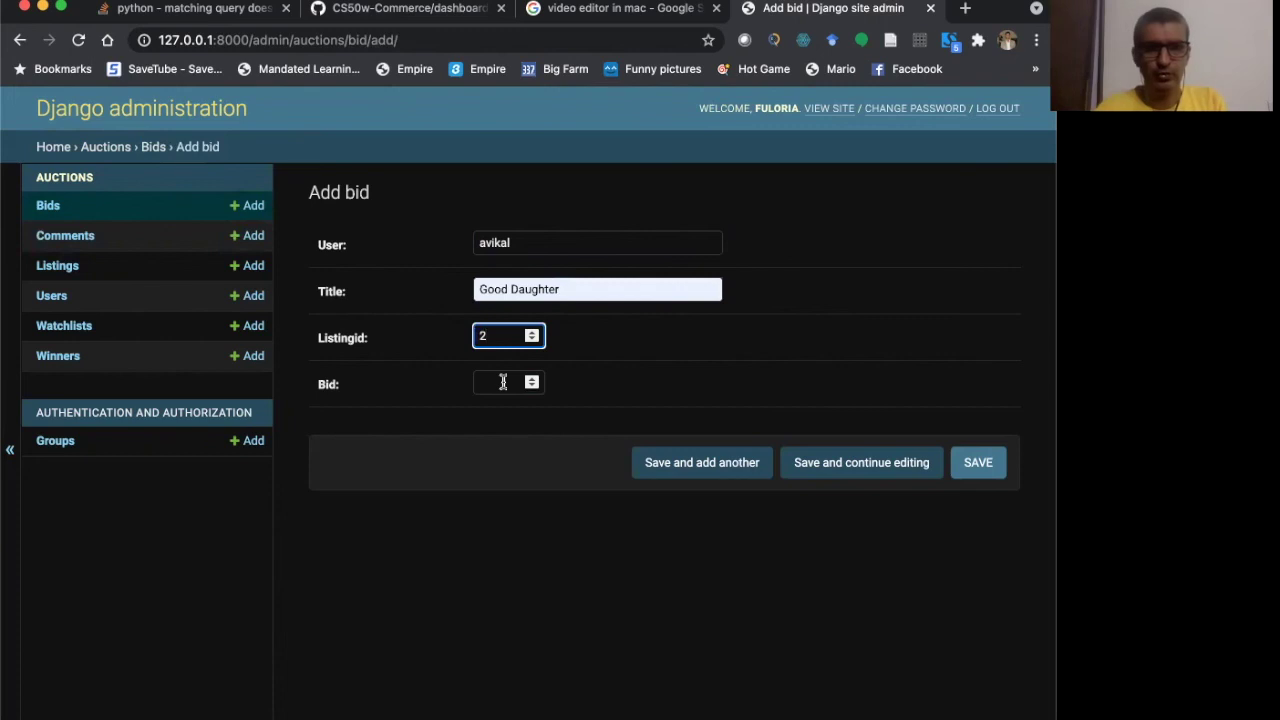
left_click(503, 382)
type("28")
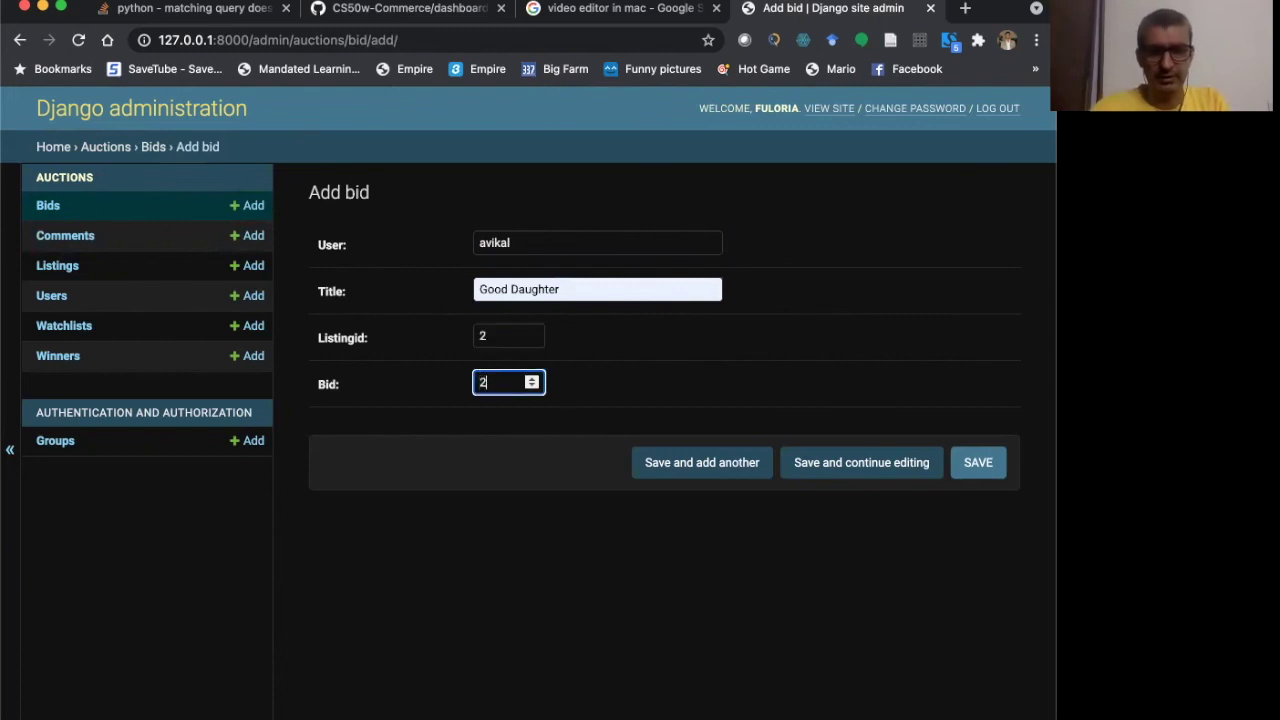
left_click(976, 463)
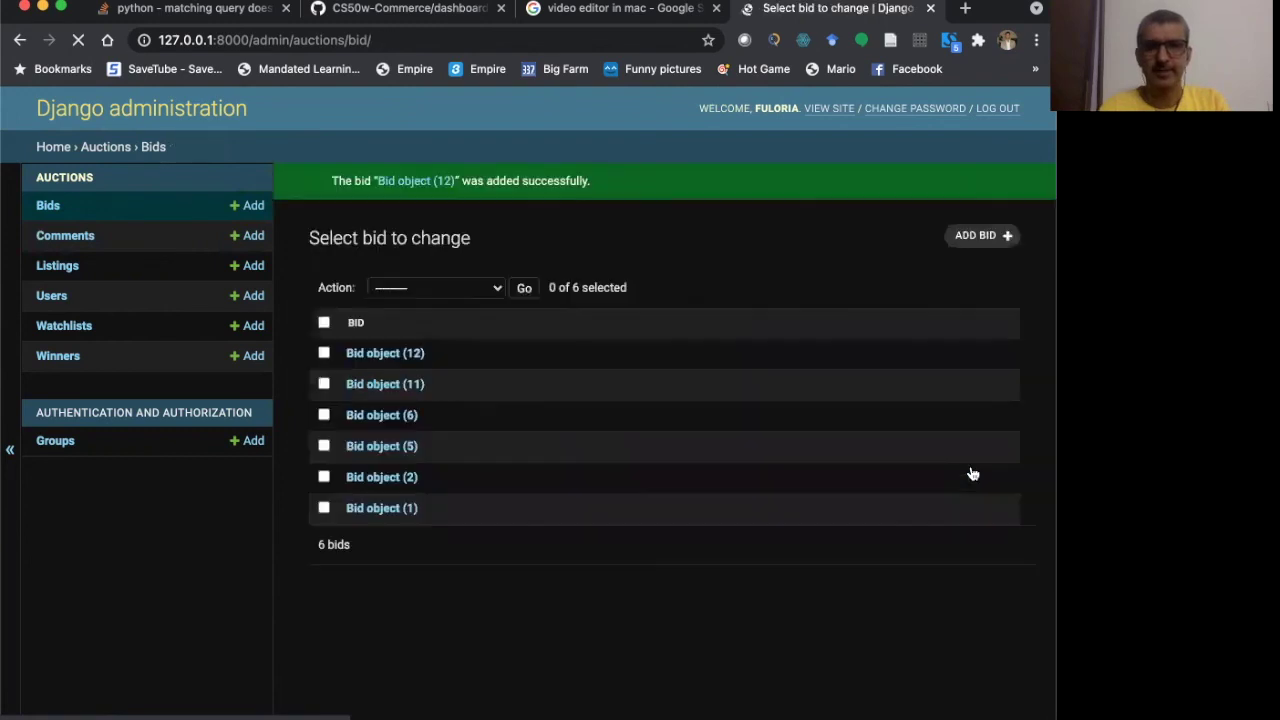
- Return to the public home page at 127.0.0.1:8000/
left_click(386, 40)
left_click(386, 40)
key("BackSpace")
key("BackSpace")
key("BackSpace")
key("BackSpace")
key("BackSpace")
key("BackSpace")
key("BackSpace")
key("BackSpace")
key("BackSpace")
key("BackSpace")
key("BackSpace")
key("BackSpace")
key("BackSpace")
key("BackSpace")
key("BackSpace")
key("BackSpace")
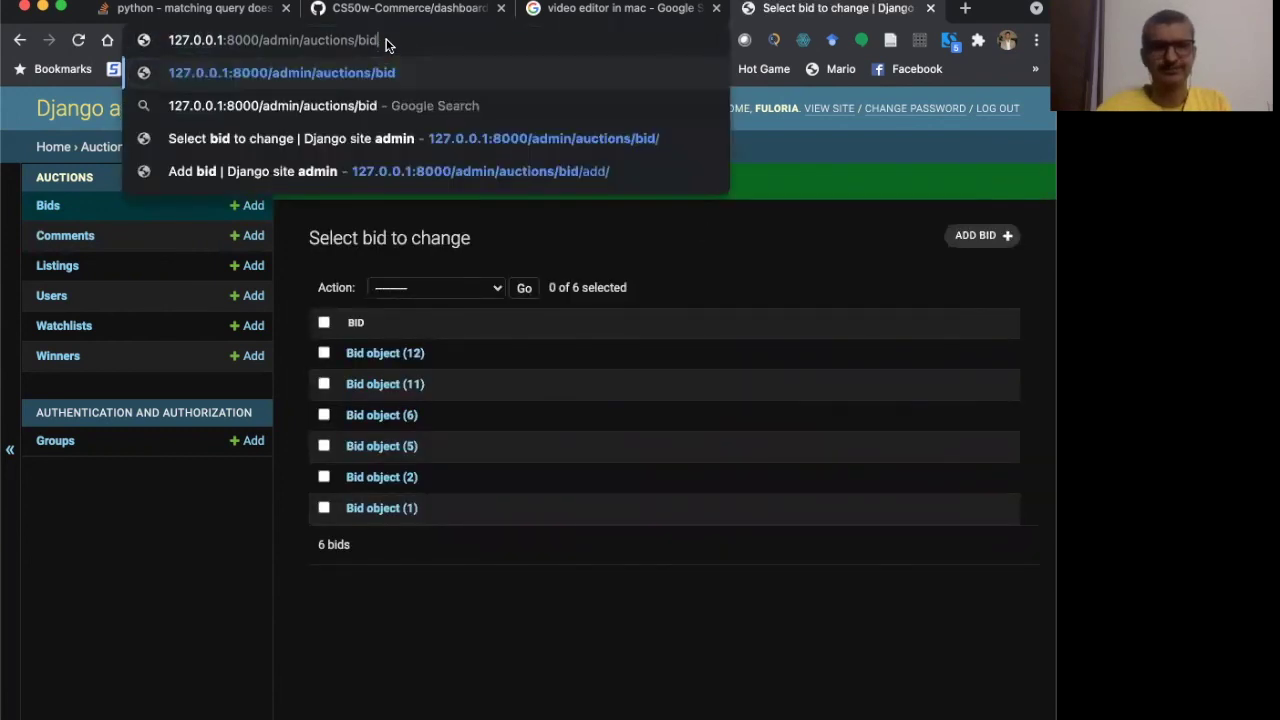
key("BackSpace")
key("BackSpace")
key("BackSpace")
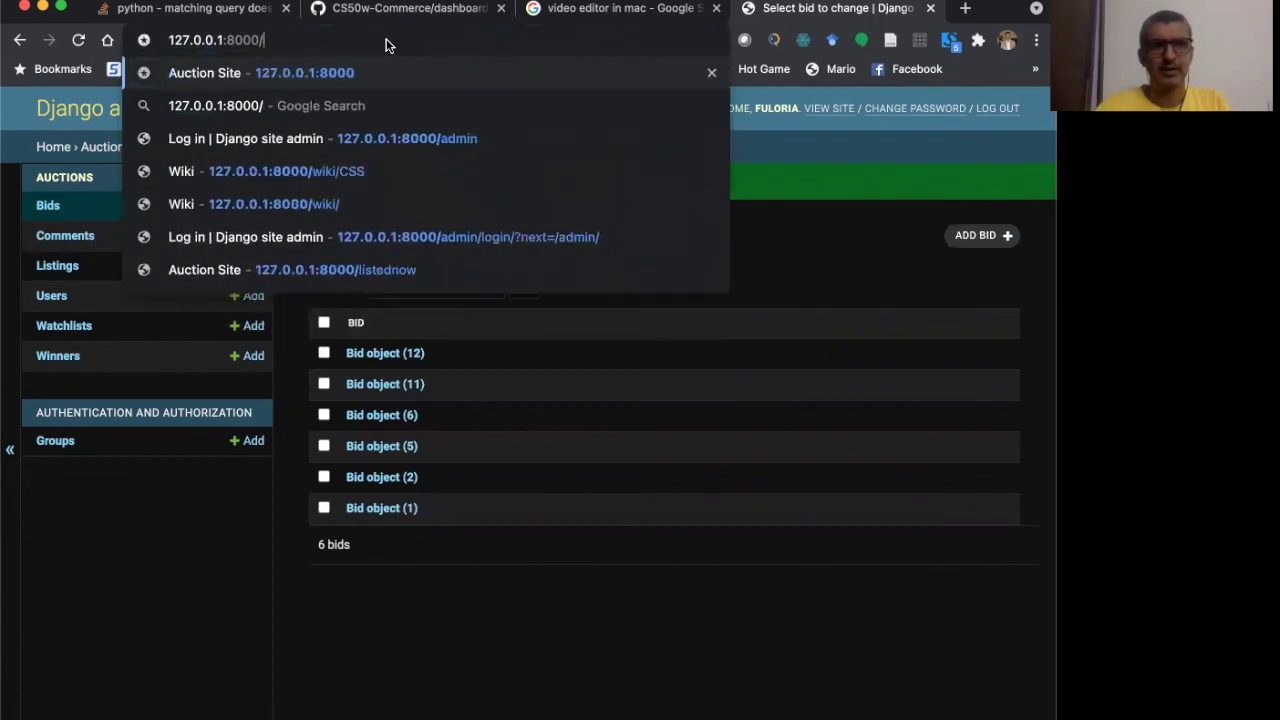
key("Return")
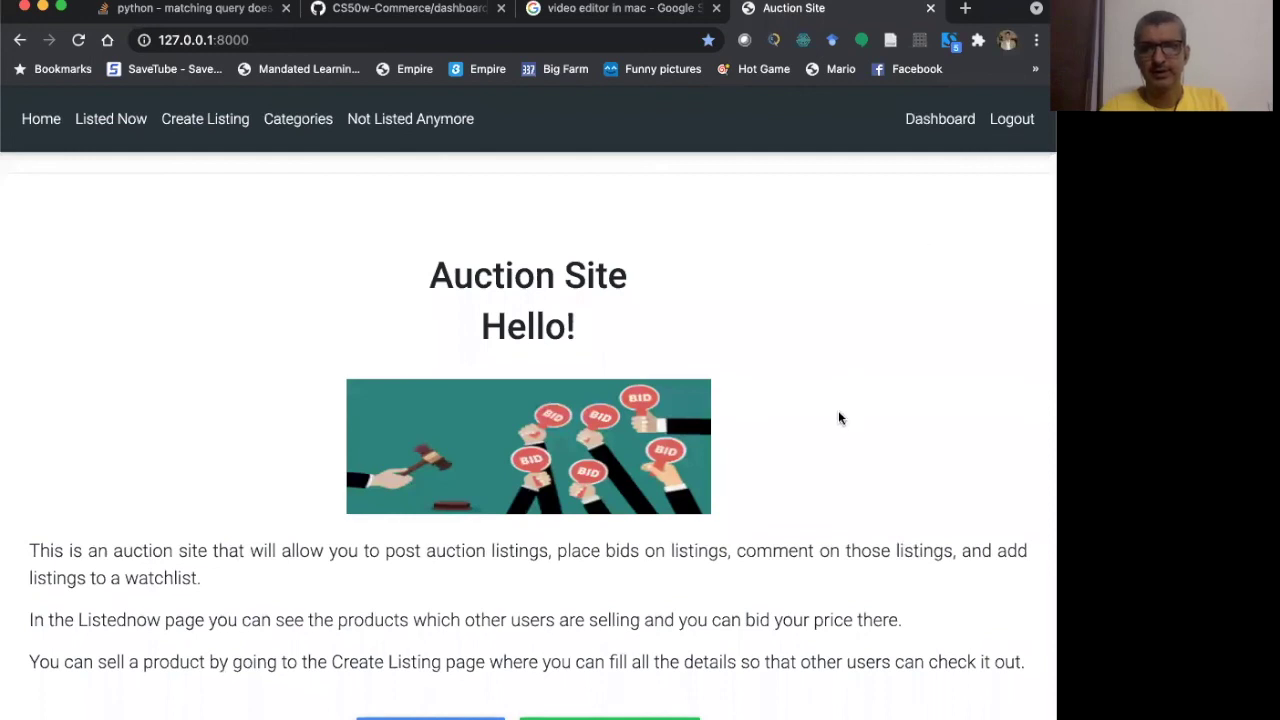
- Log out of the auction site from the navbar
scroll(845, 400, "down", 1)
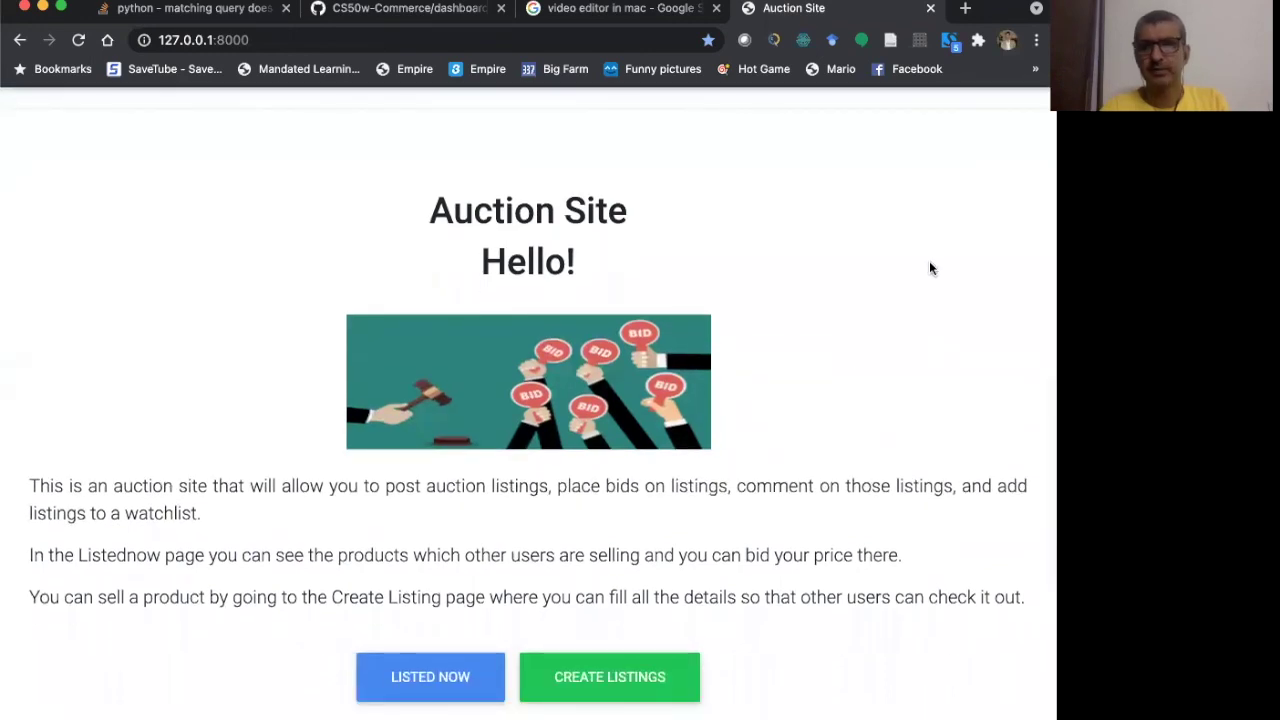
scroll(929, 268, "up", 1)
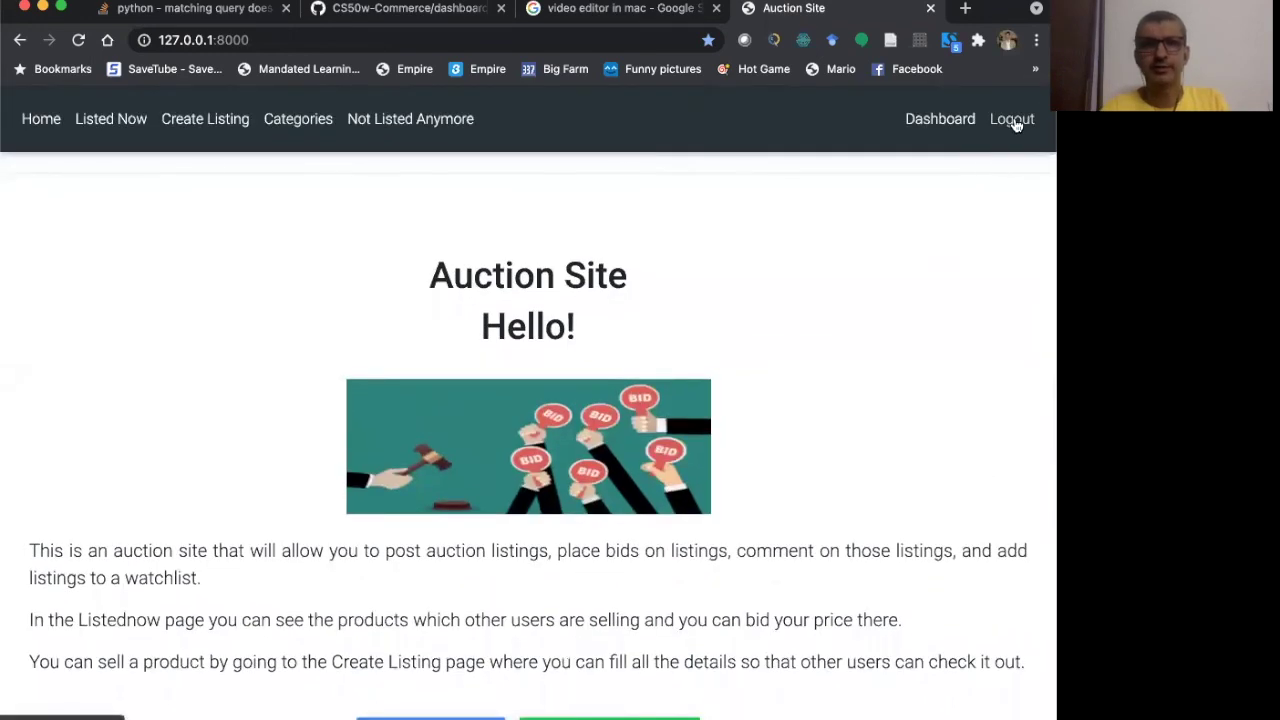
left_click(1013, 120)
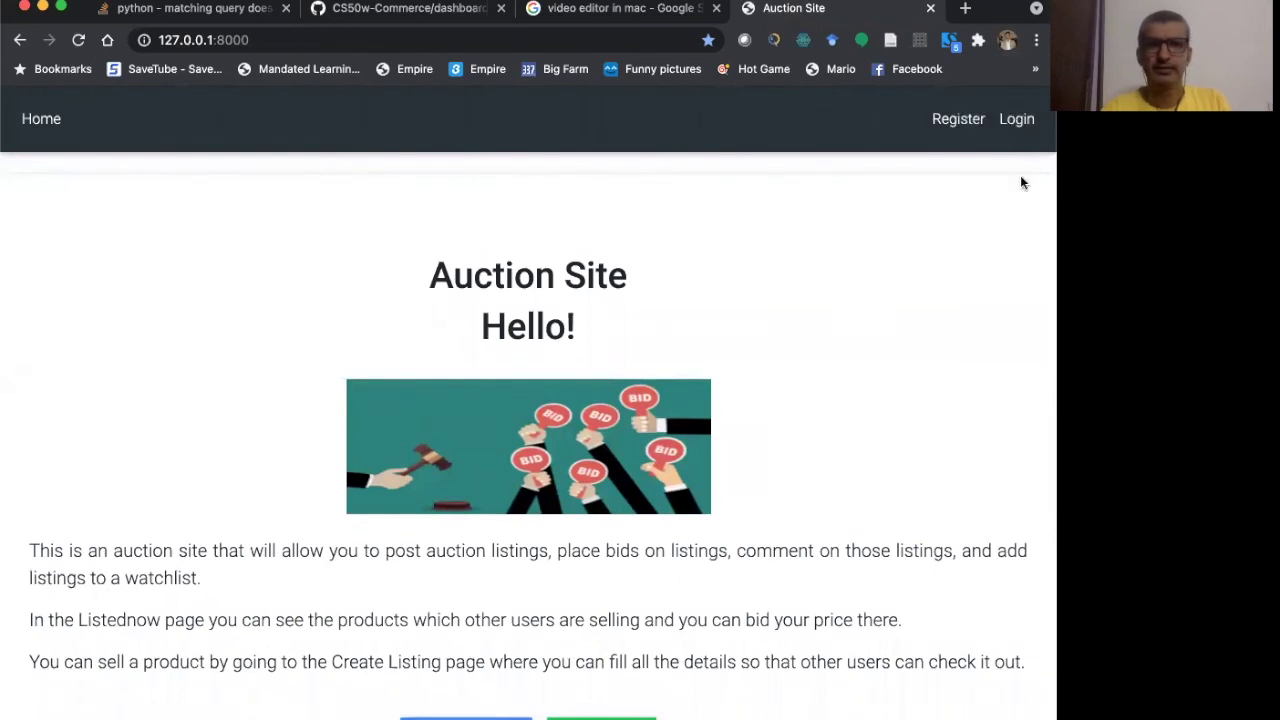
- Log in as another user with the saved username and the account password
left_click(1020, 120)
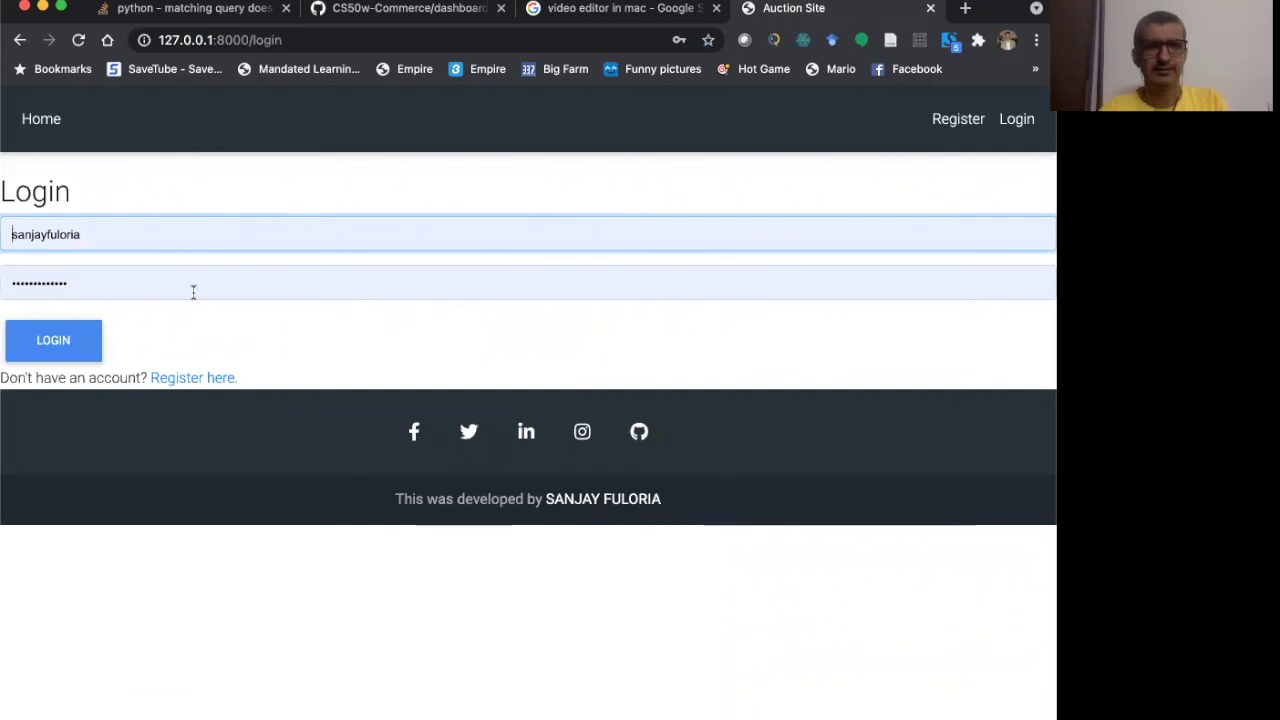
double_click(111, 234)
type("avi")
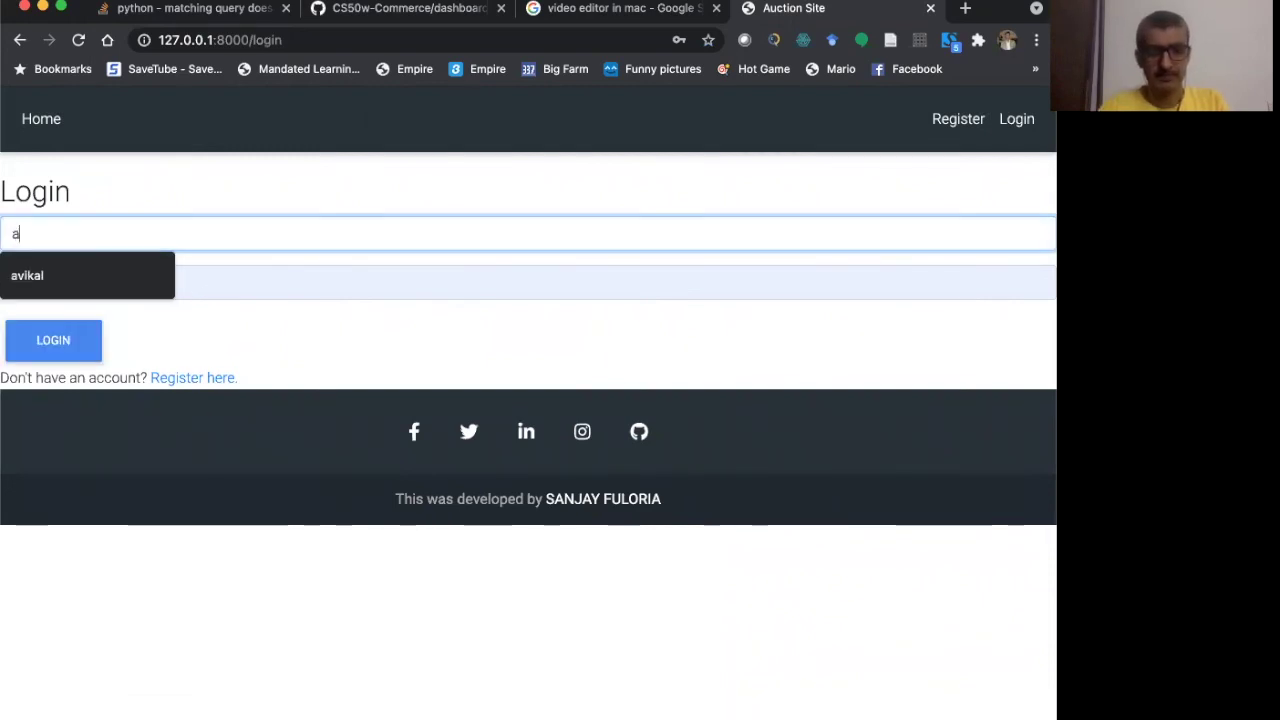
type("k")
key("Down")
key("Return")
key("Tab")
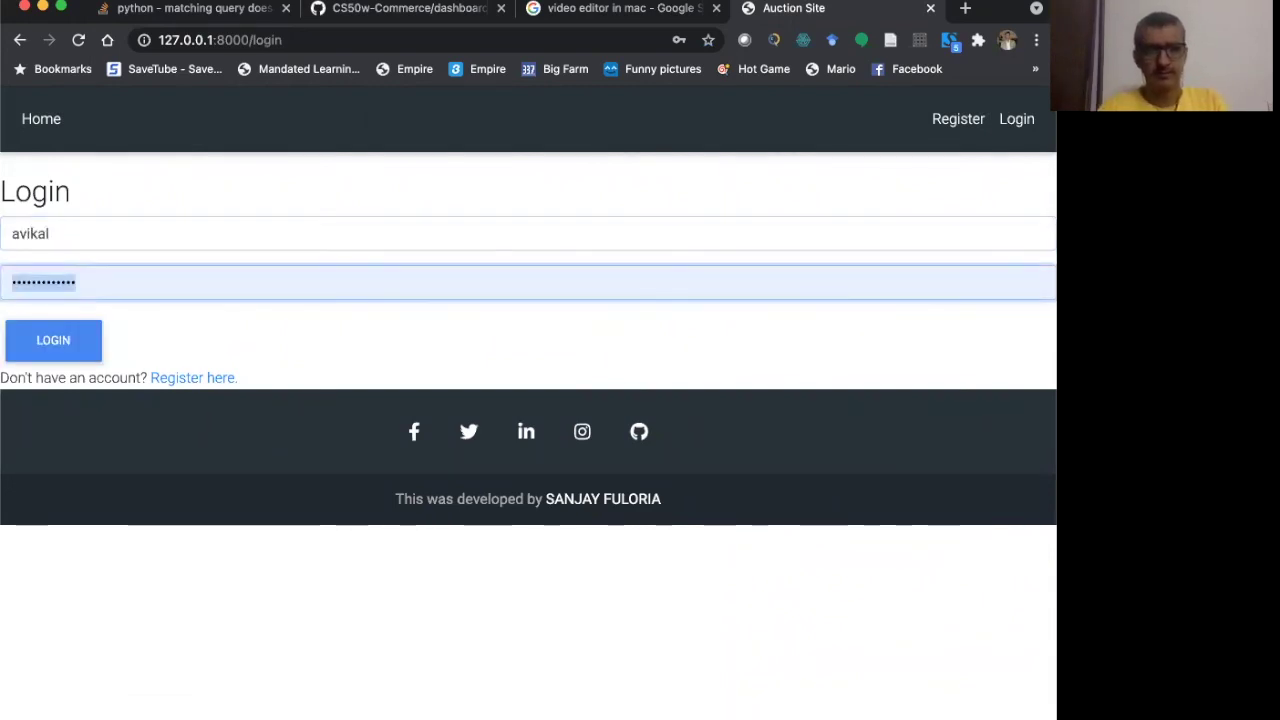
type("**********")
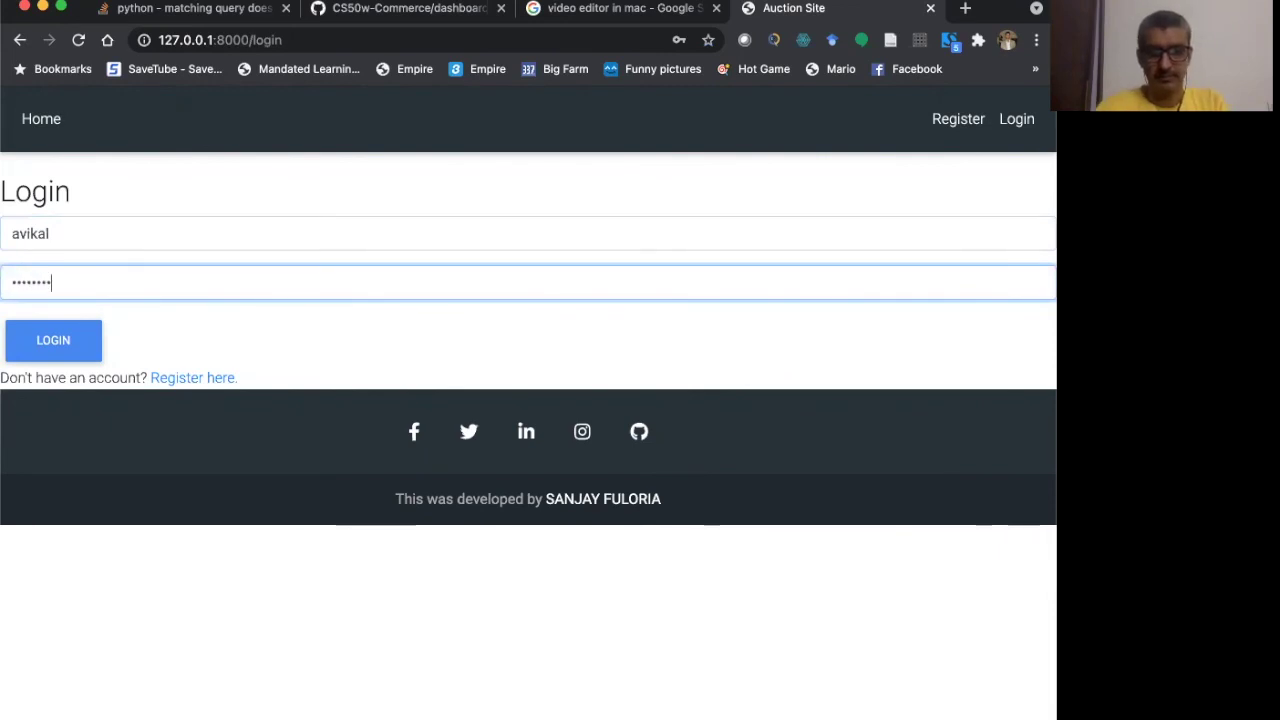
left_click(52, 354)
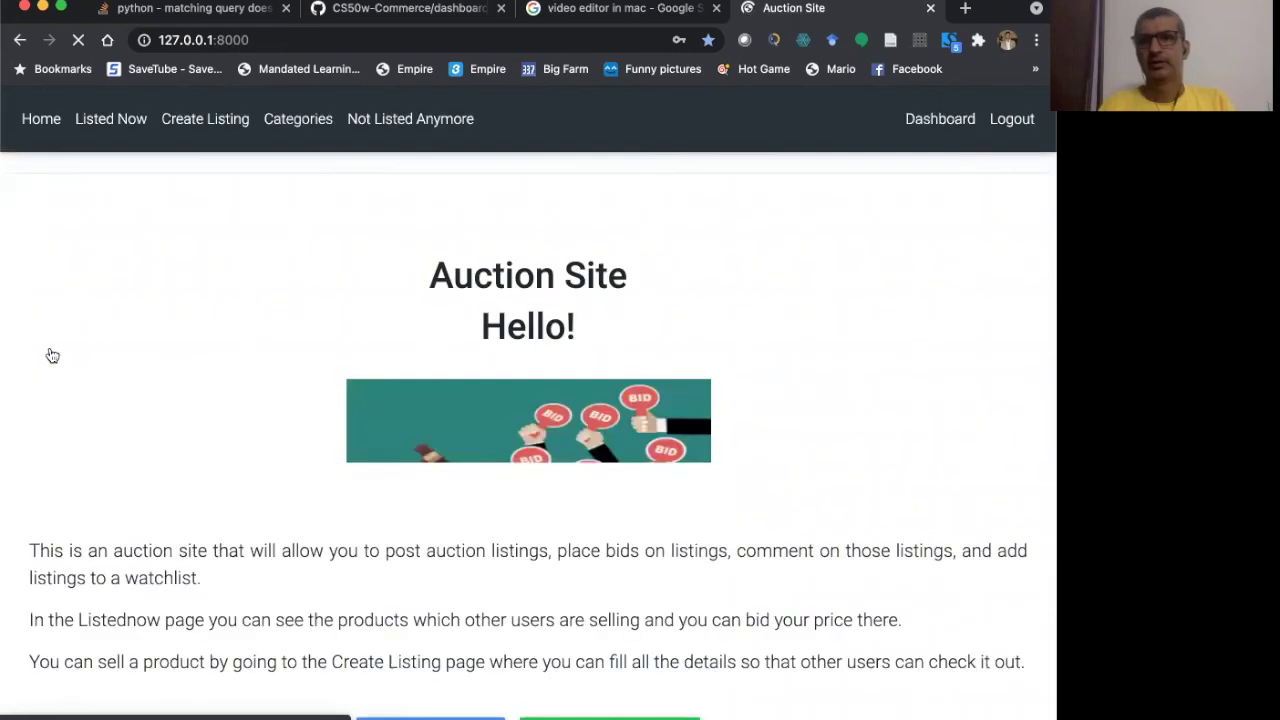
- View the Listed Now page showing Death on the River
scroll(185, 443, "down", 5)
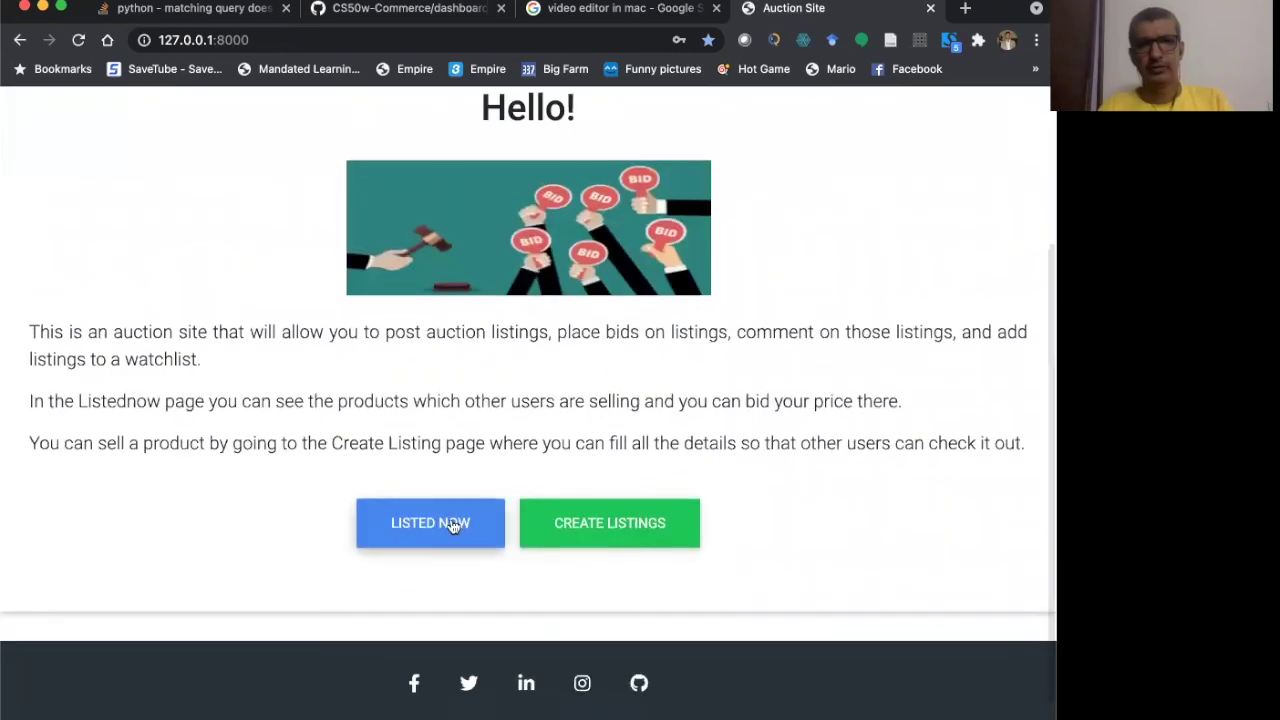
left_click(452, 527)
scroll(452, 527, "down", 4)
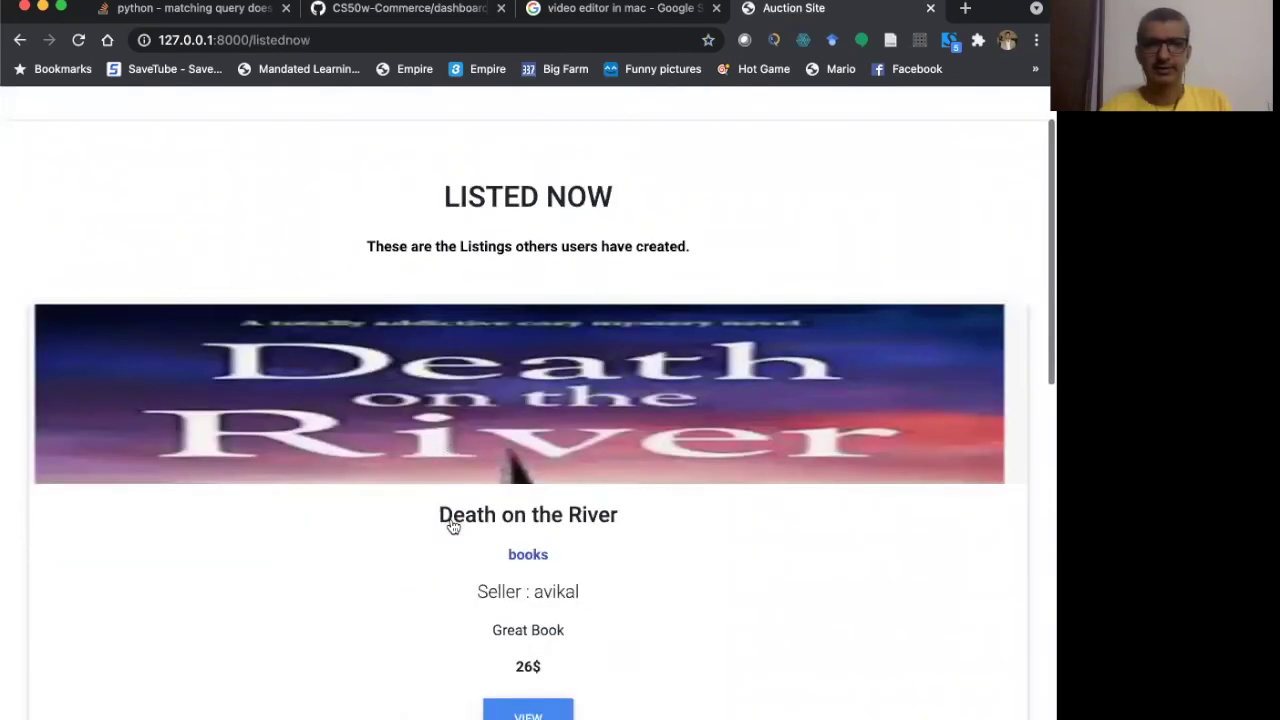